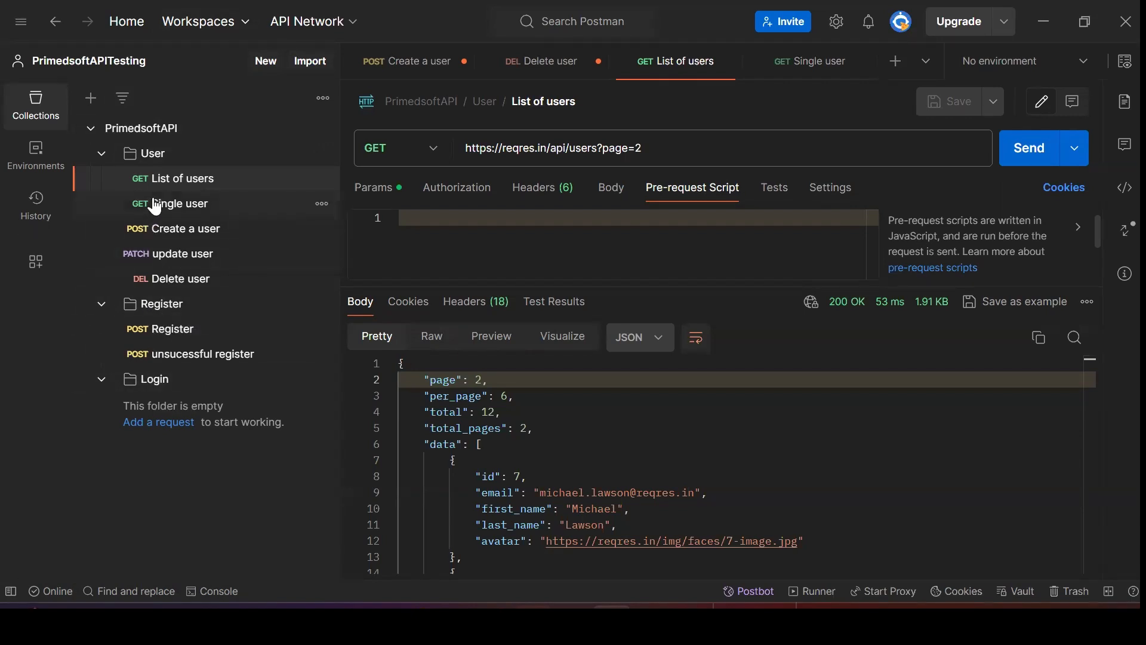
left_click(436, 153)
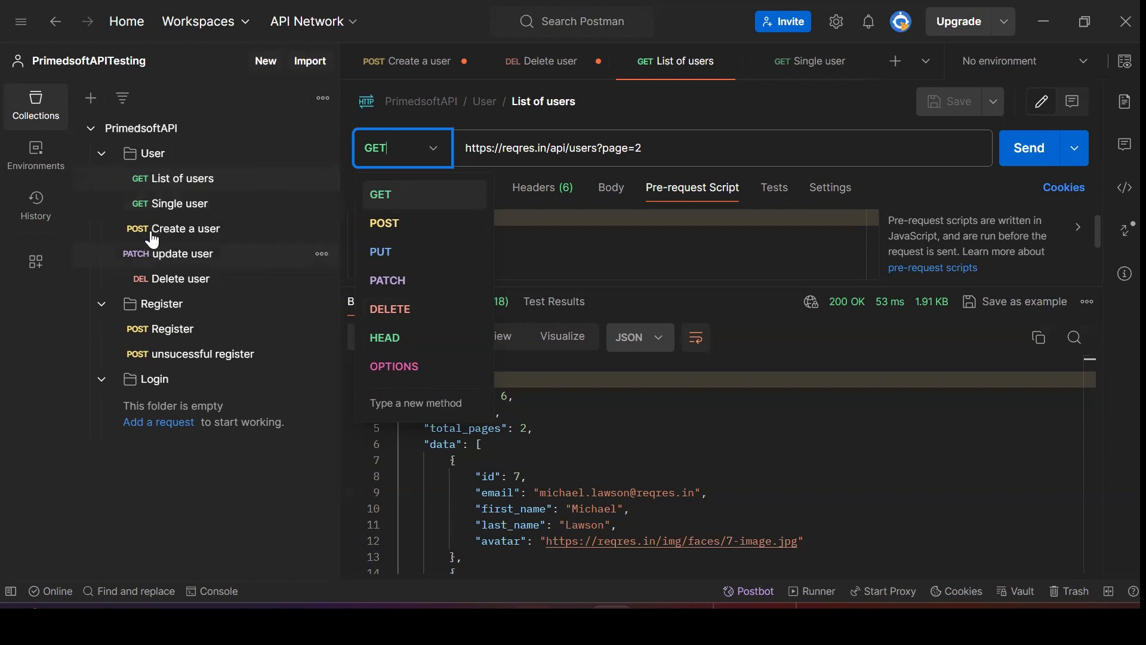
left_click(213, 239)
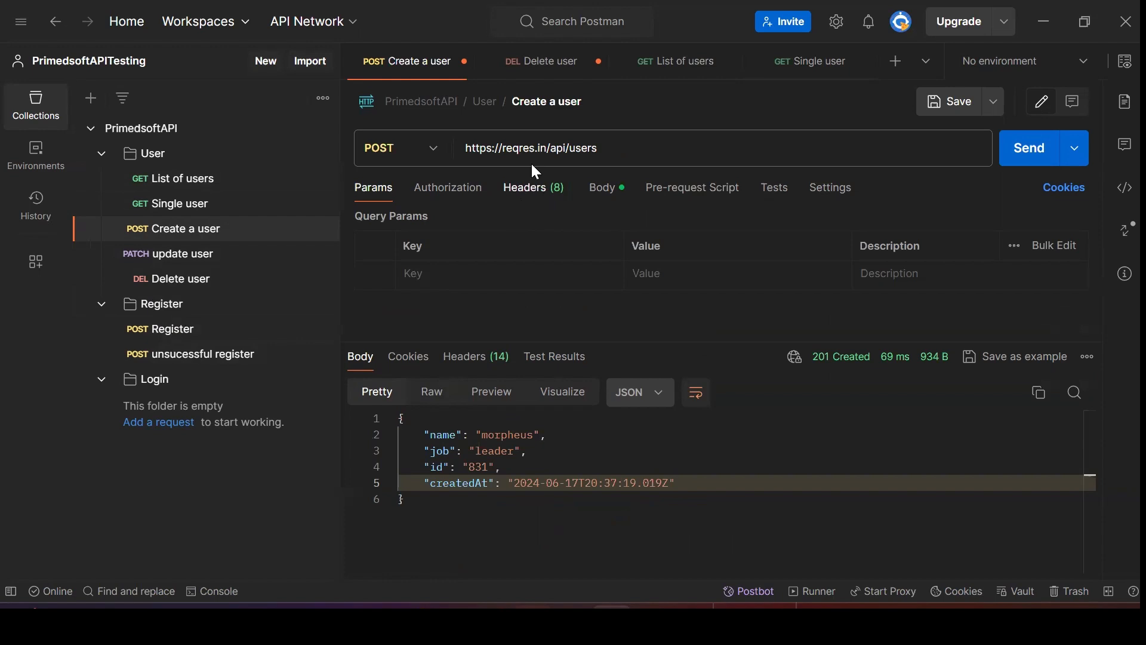
left_click(184, 188)
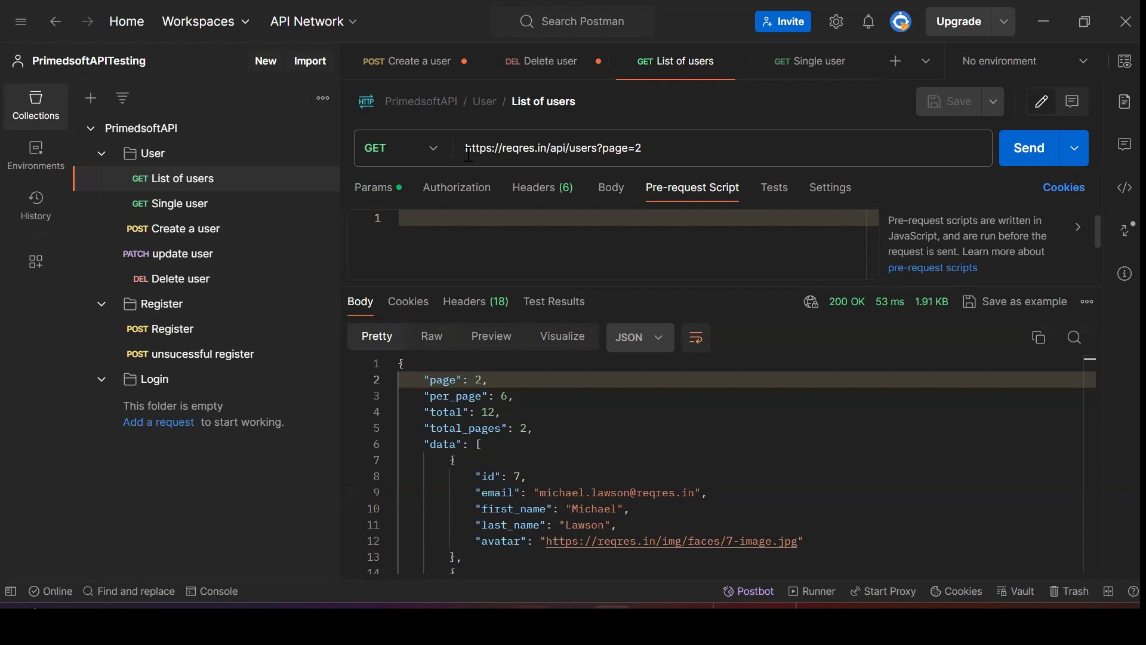
left_click_drag(463, 150, 546, 154)
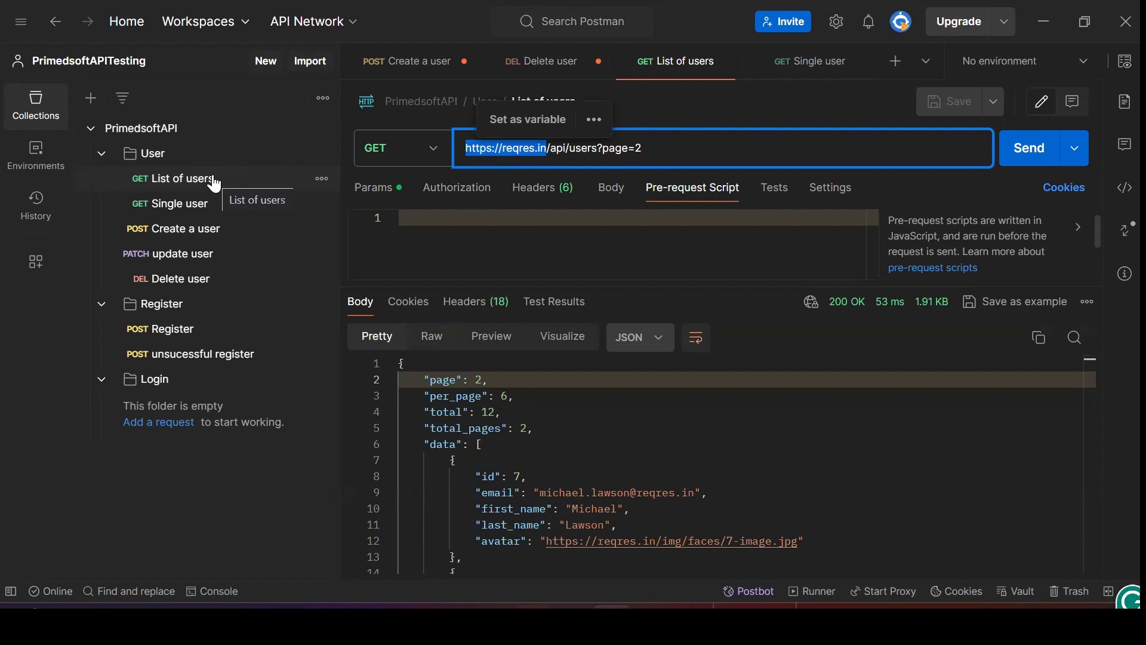
left_click(683, 158)
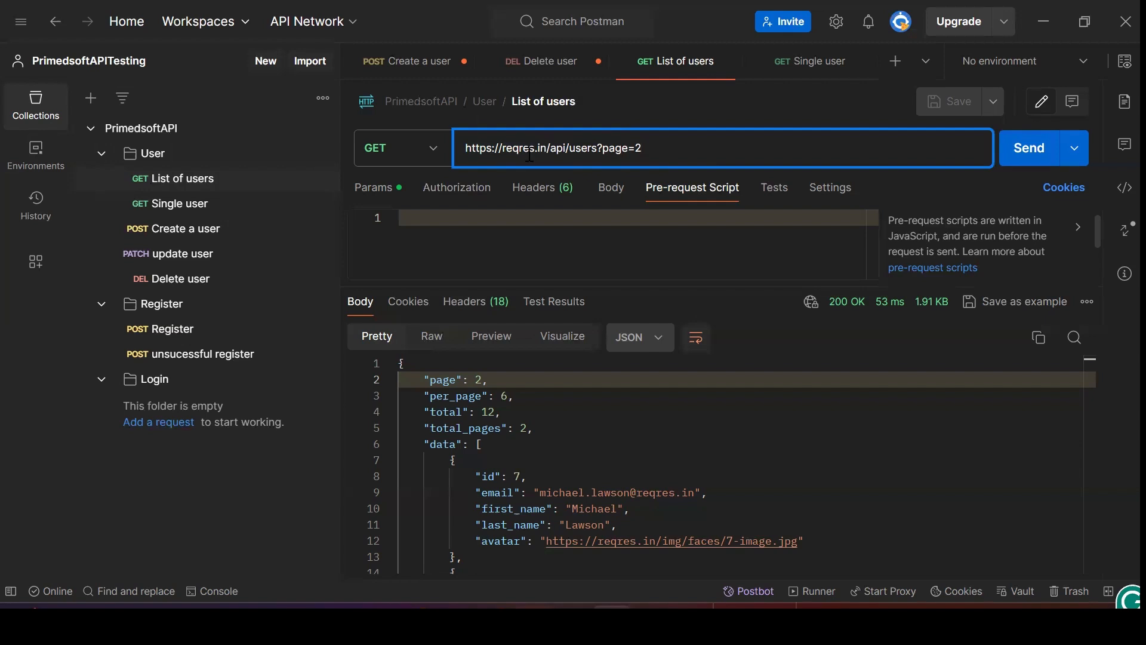
left_click_drag(548, 149, 468, 148)
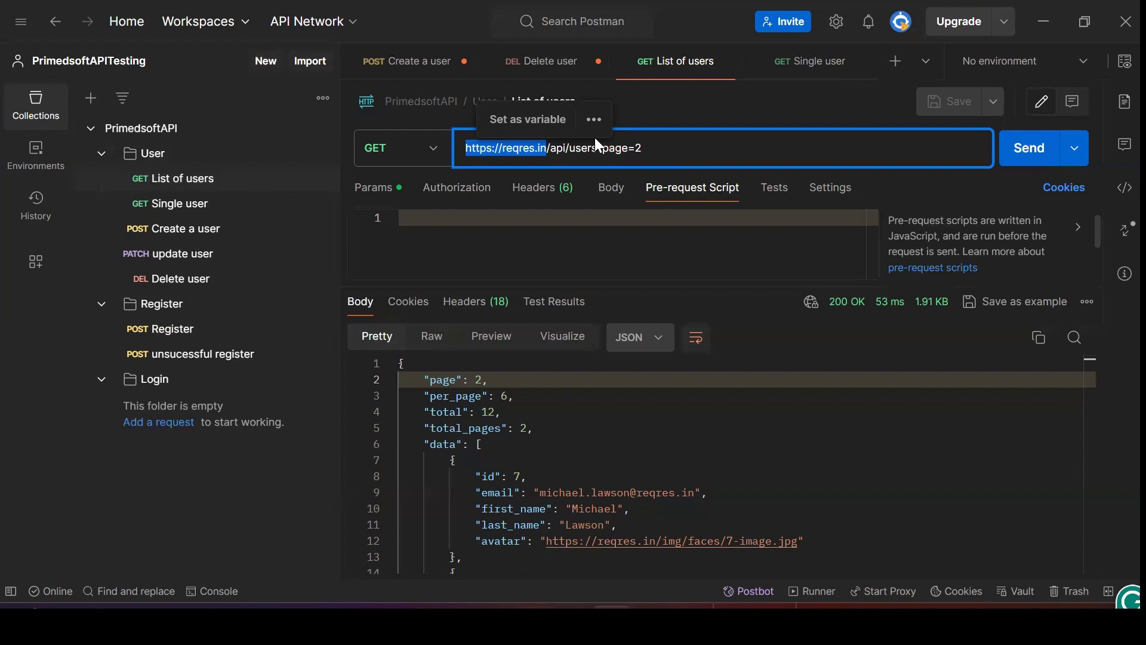
left_click(649, 148)
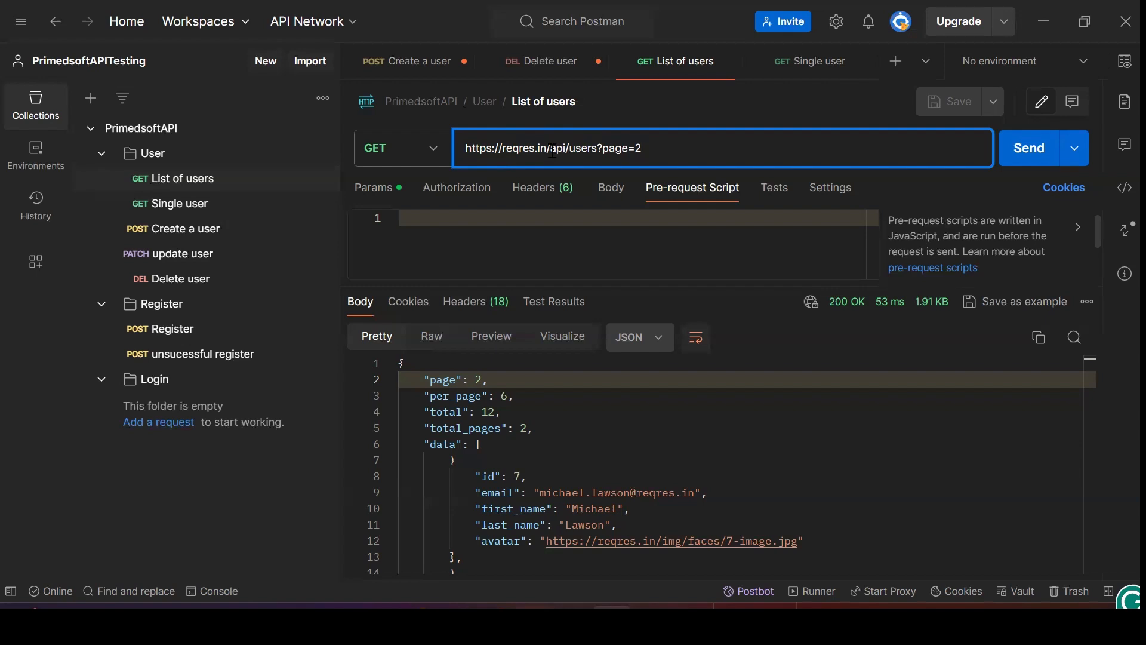
left_click_drag(549, 147, 454, 160)
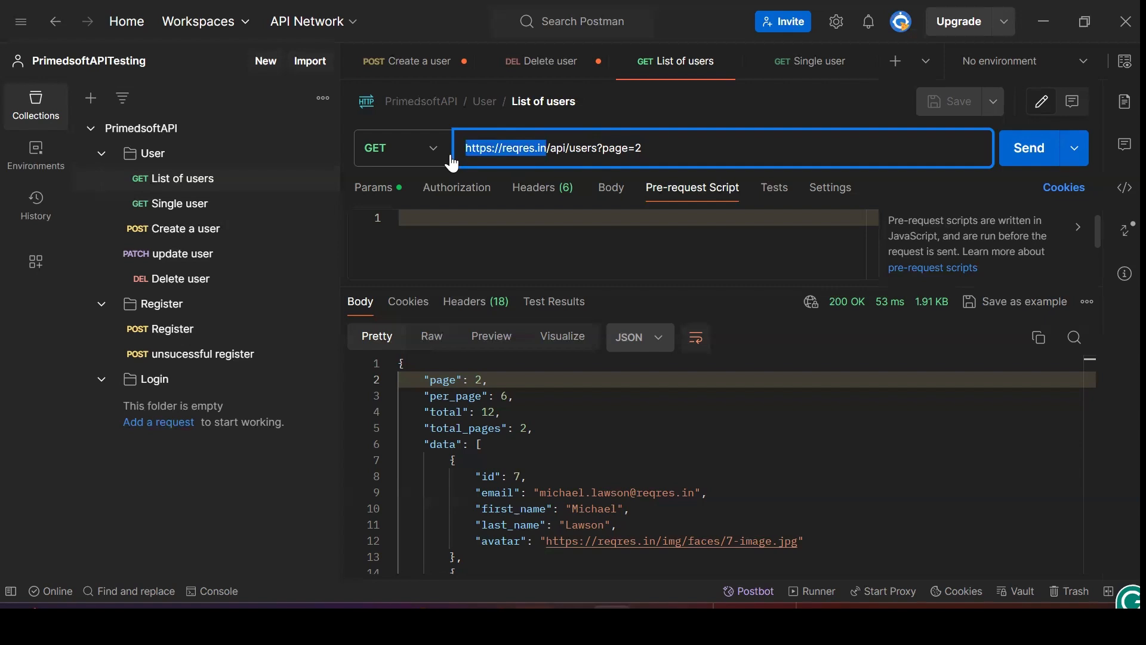
Cycle through Single user, Create a user, Delete user and List of users, comparing the URL base and /api/users?page=2 path
left_click(195, 178)
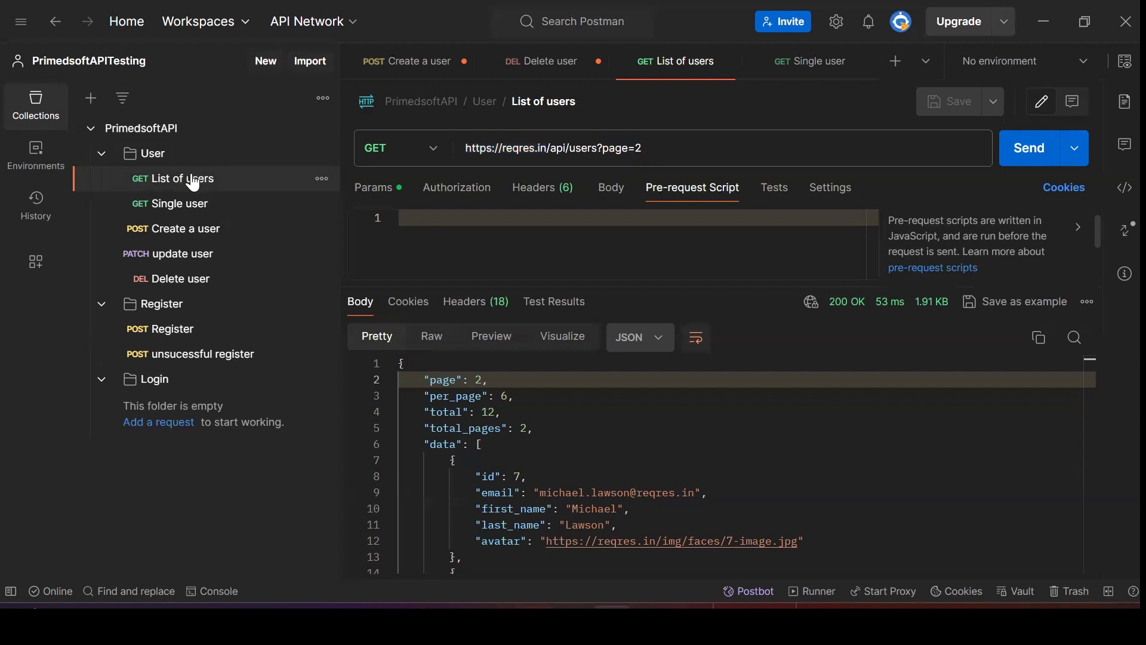
left_click(182, 205)
left_click(179, 230)
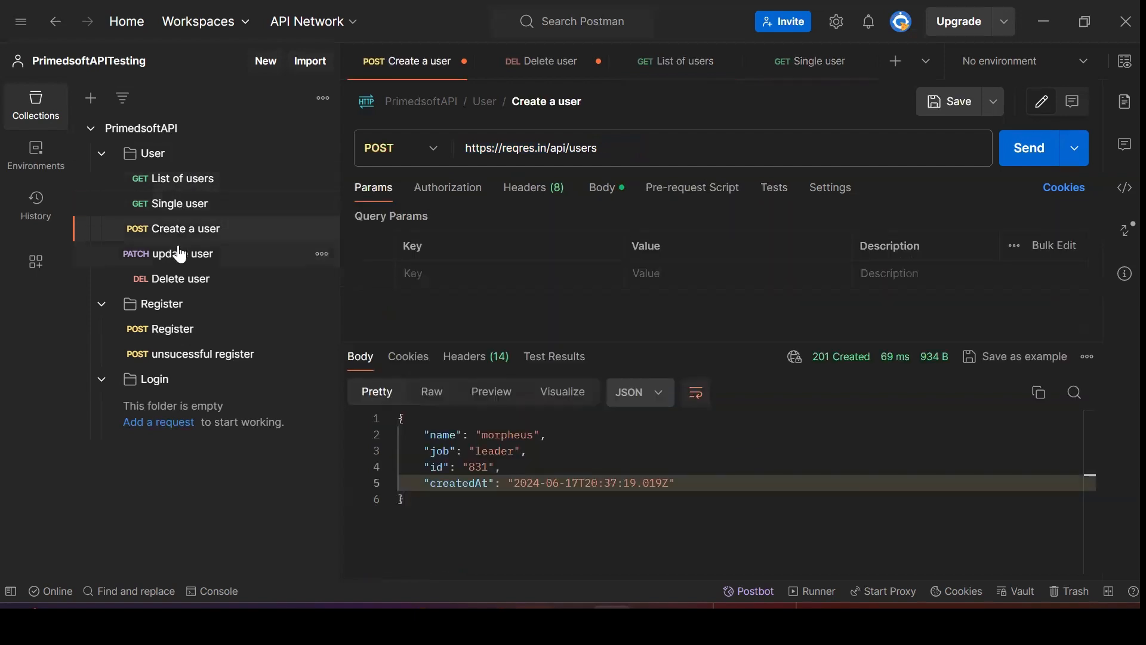
left_click(169, 279)
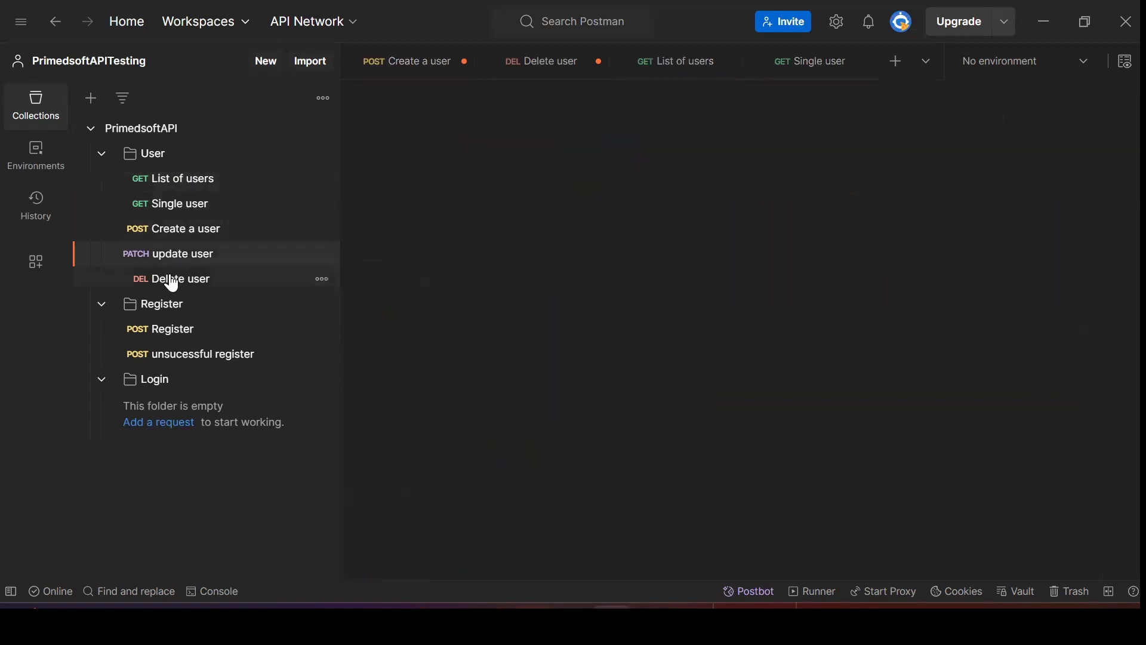
left_click(197, 179)
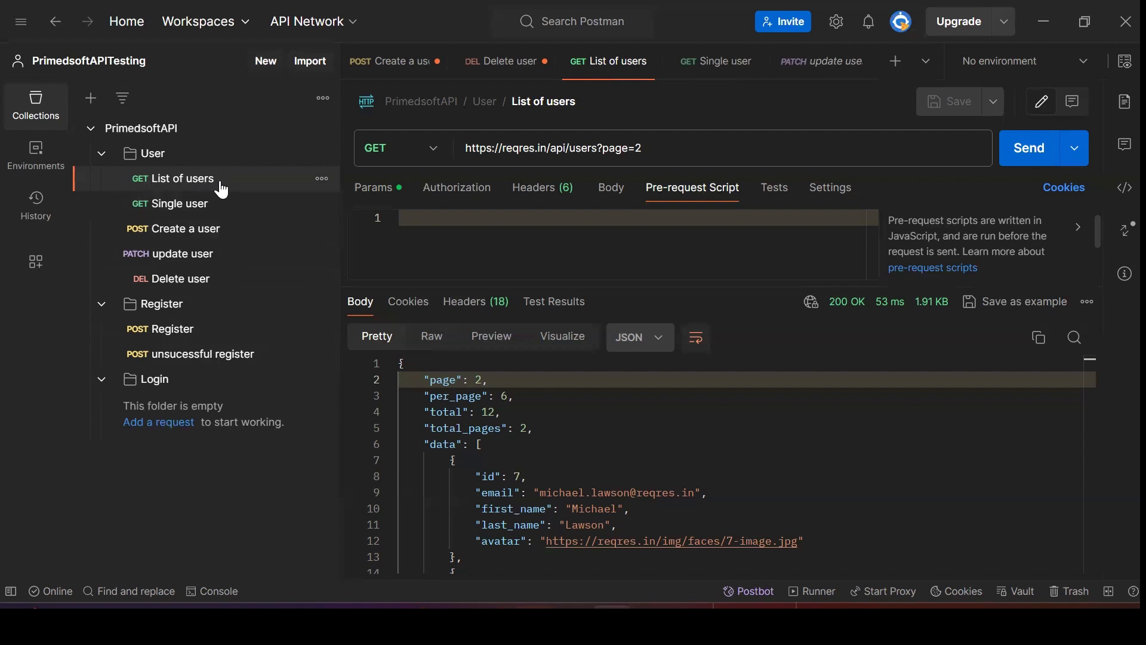
left_click_drag(546, 148, 642, 148)
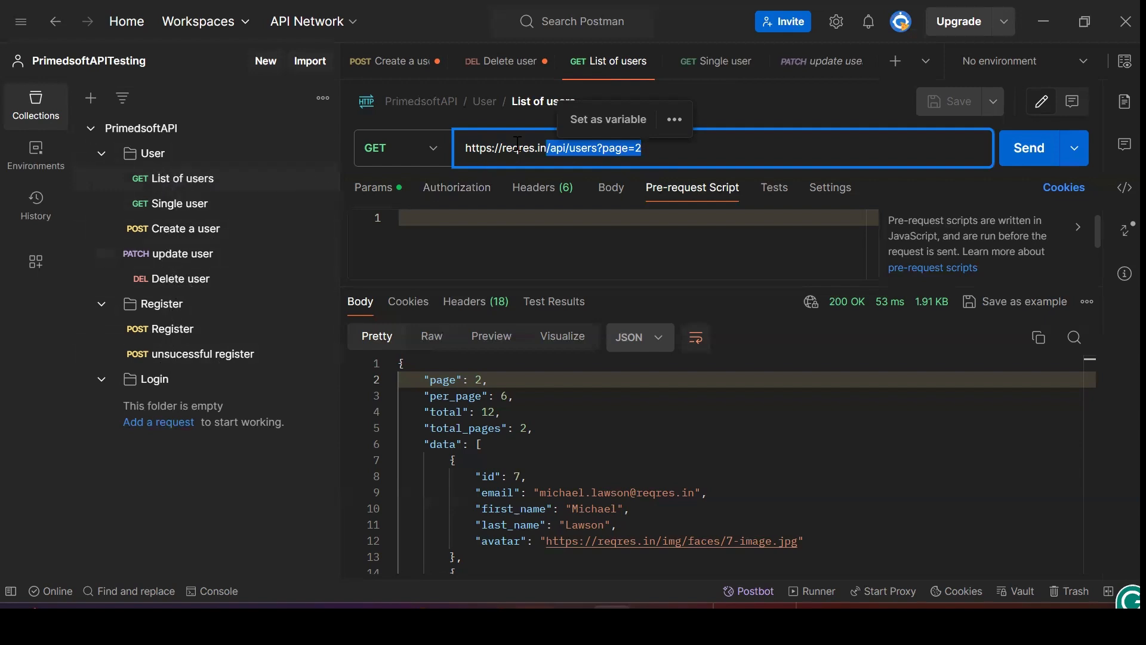
left_click(466, 150)
left_click_drag(466, 154, 540, 152)
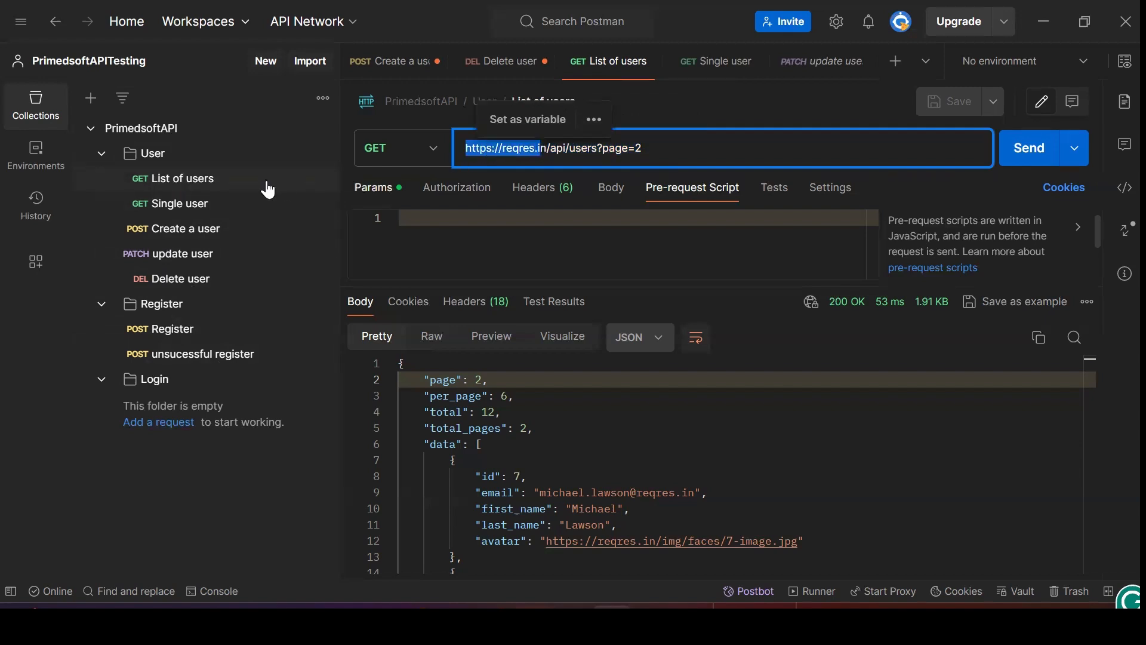
left_click(204, 178)
left_click(182, 206)
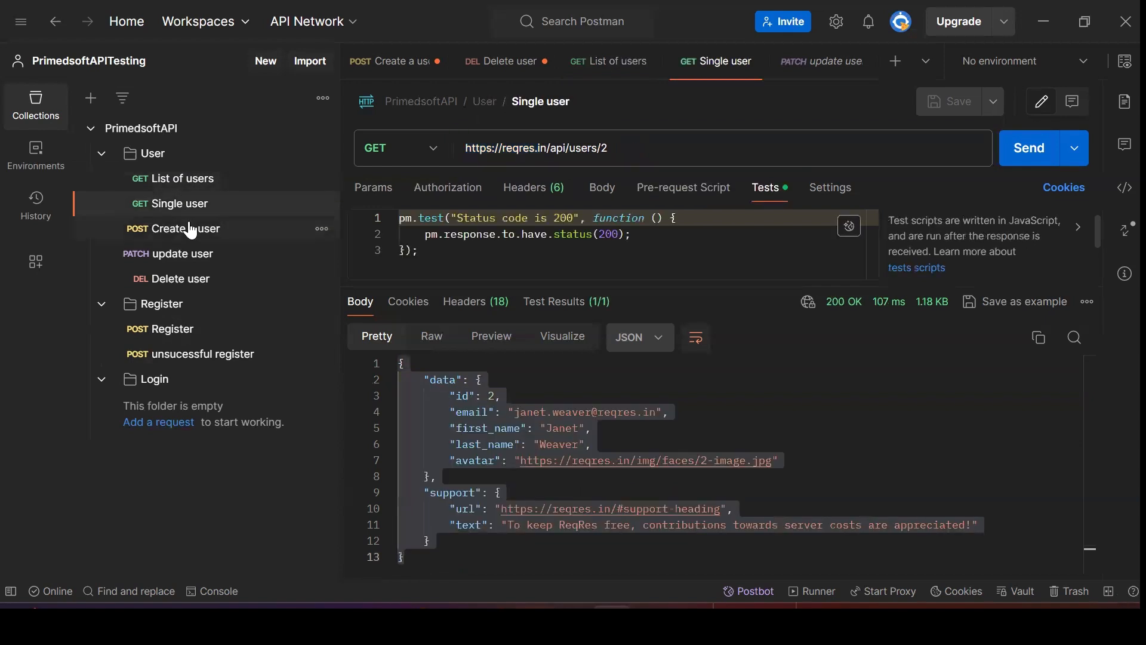
left_click(191, 230)
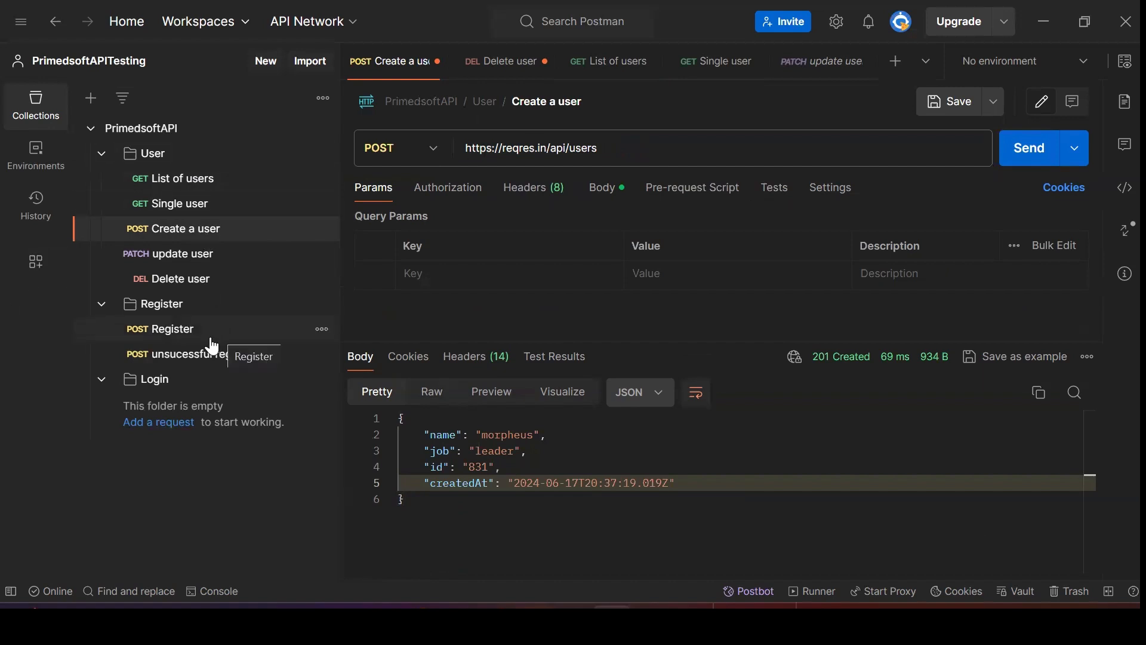
Select the Create a user URL and review its list of previously used URLs
triple_click(547, 150)
left_click(480, 146)
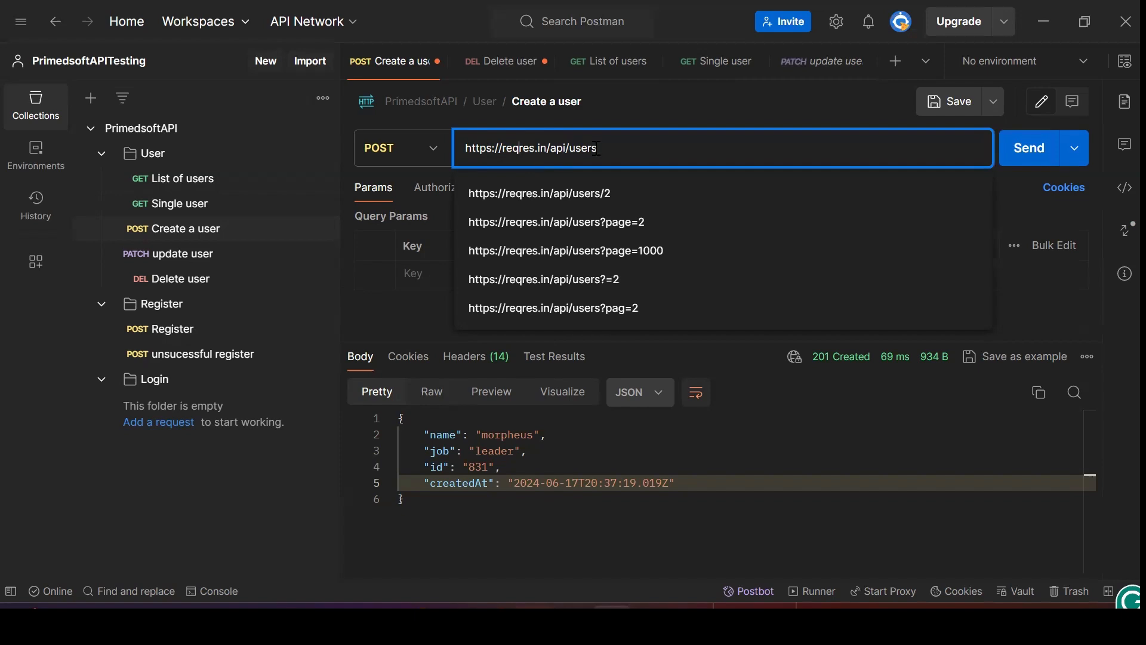
left_click(616, 149)
left_click(230, 183)
Select the List of users URL, then switch the sidebar to the empty Environments list
left_click(232, 185)
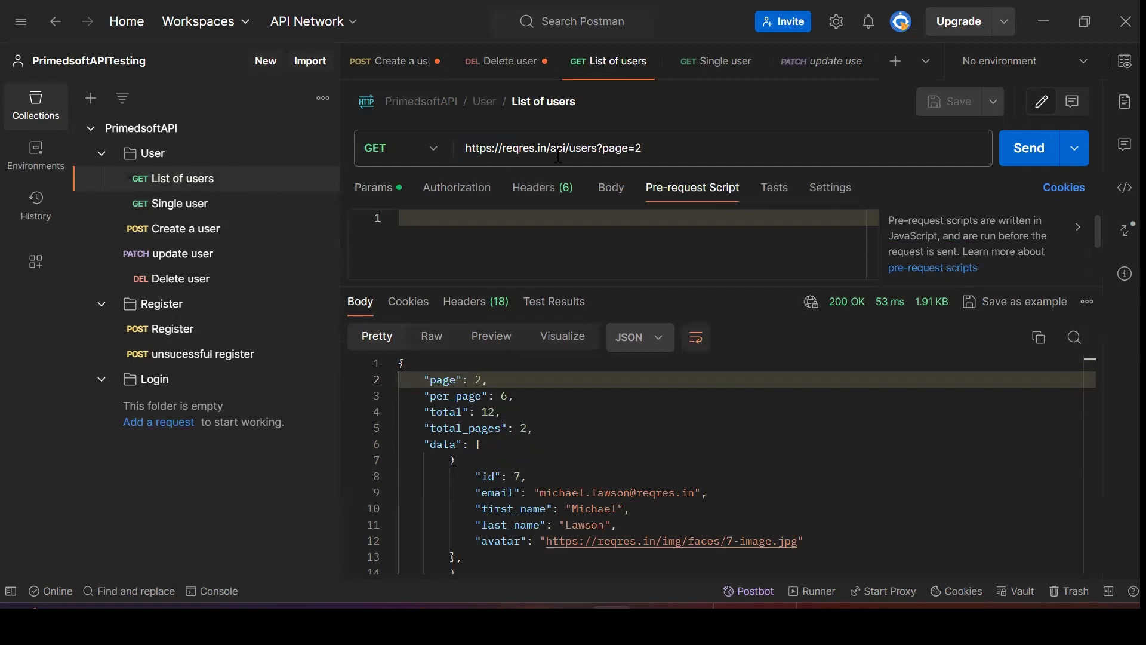
left_click_drag(467, 149, 631, 159)
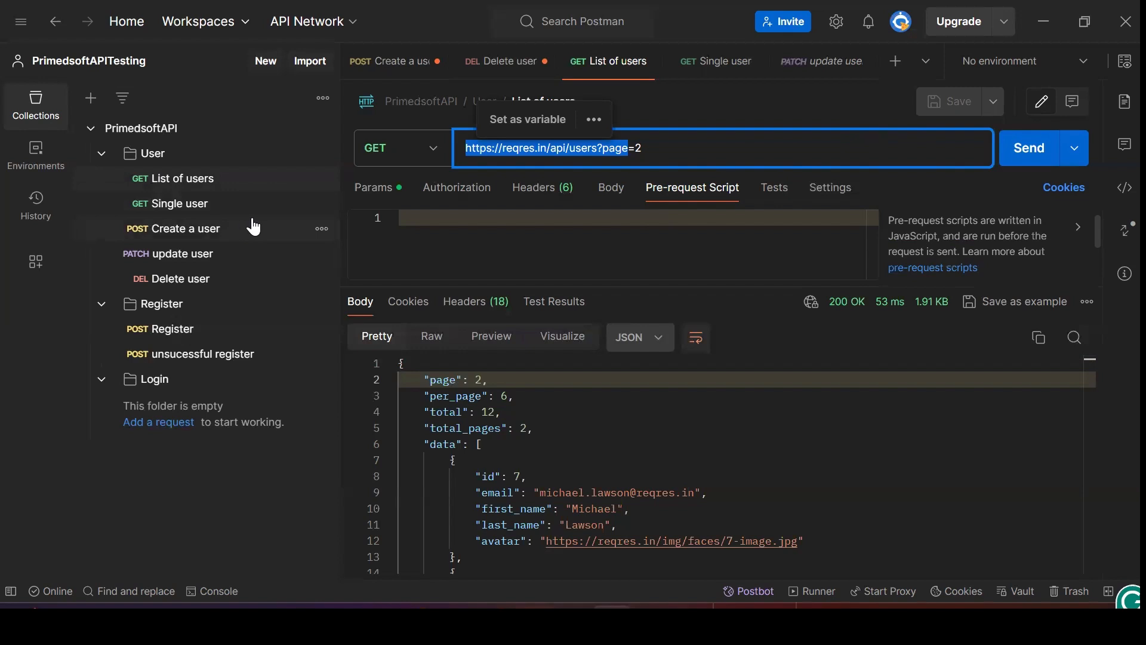
left_click(31, 171)
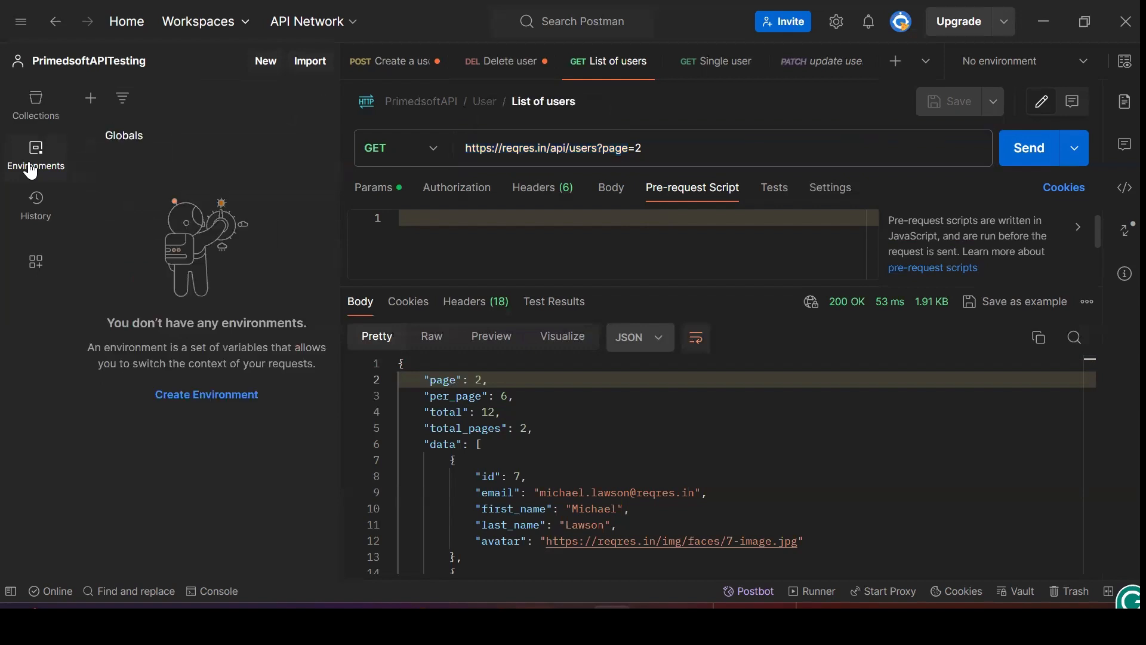
left_click(37, 110)
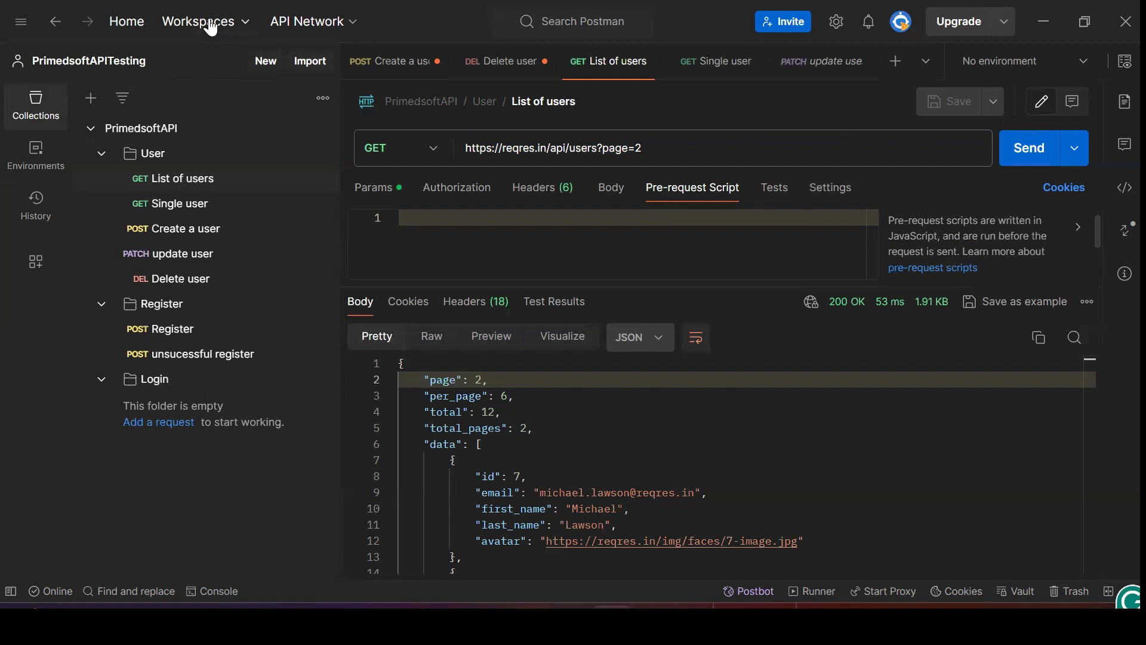
left_click(33, 167)
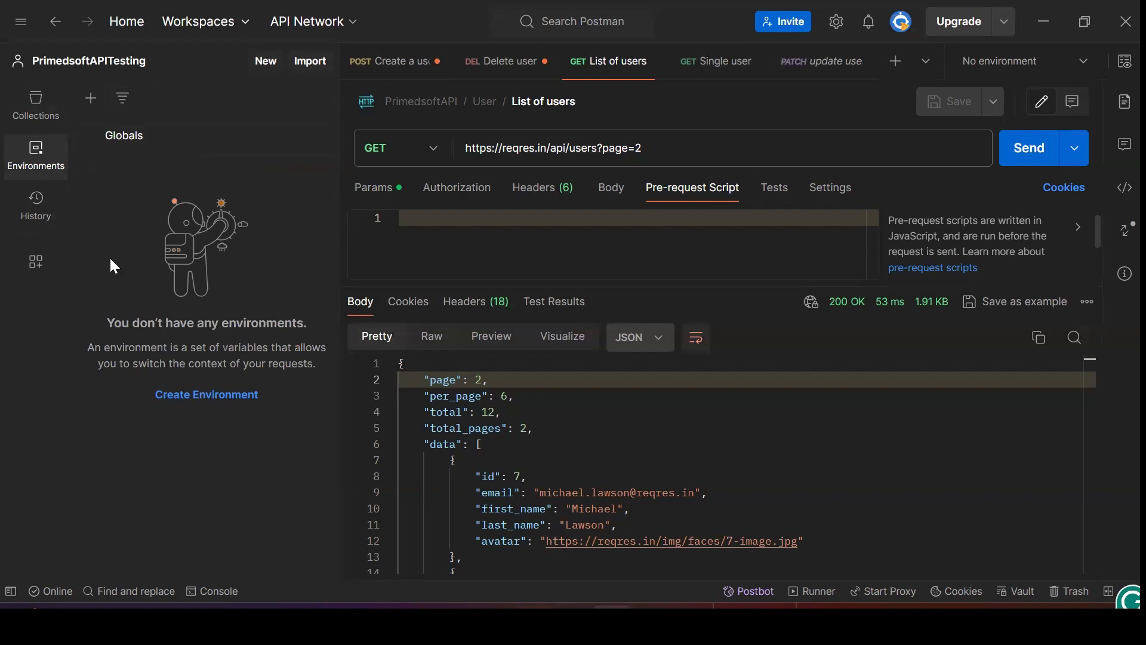
Create a new environment and rename it to Test Environment
left_click(91, 99)
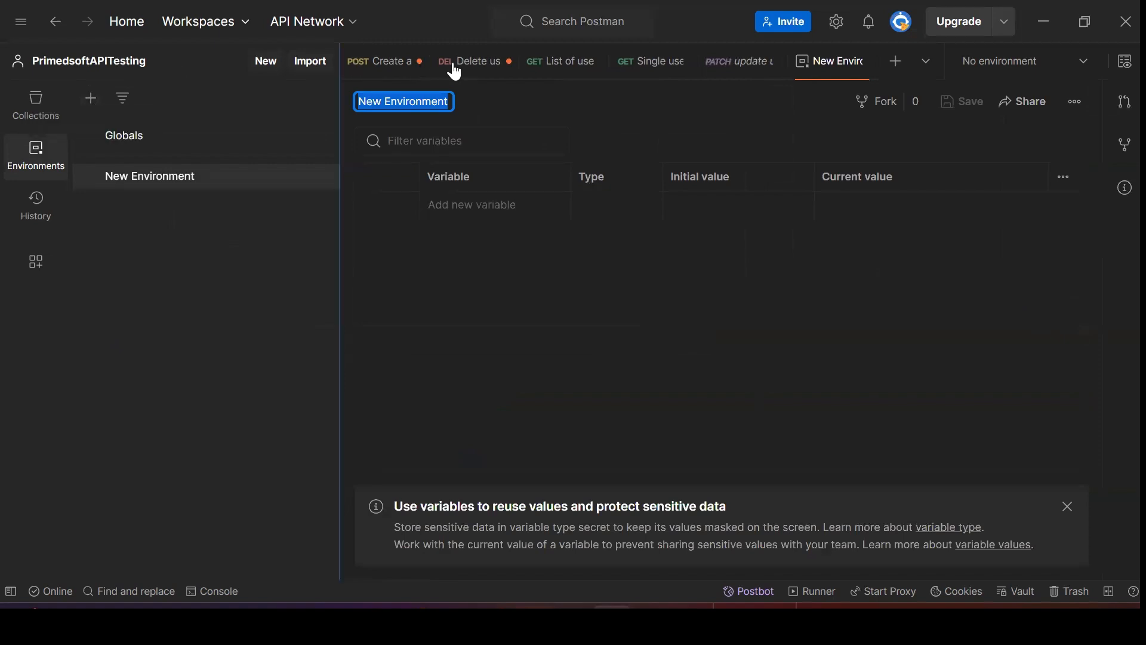
left_click(445, 100)
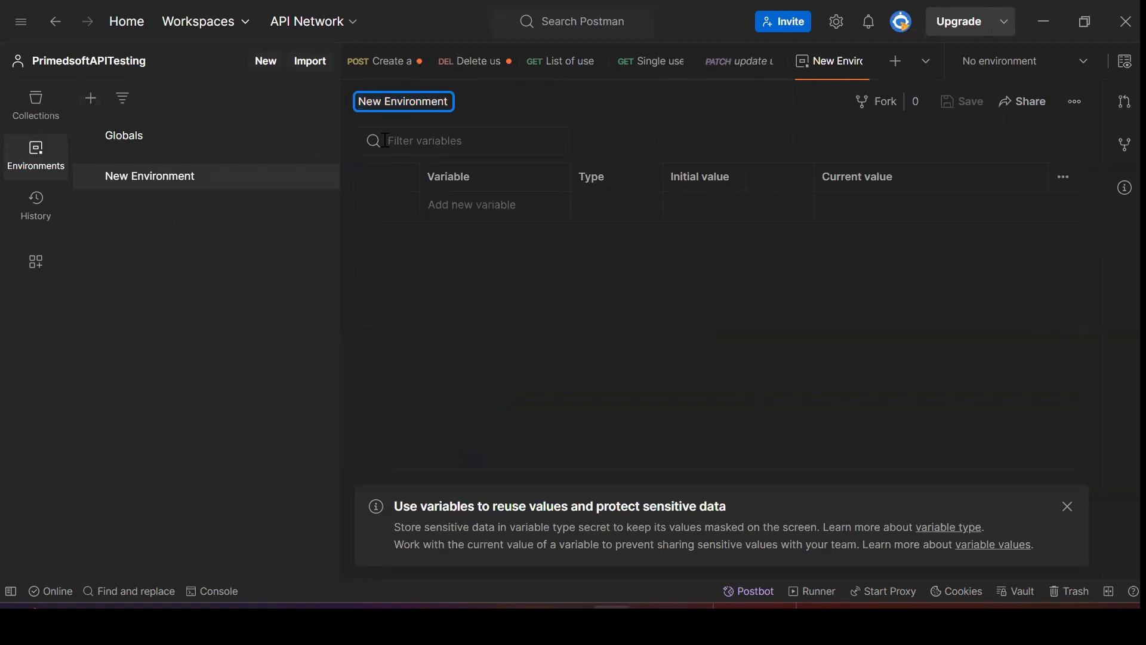
key("BackSpace")
key("BackSpace")
key("BackSpace")
key("BackSpace")
type("Test")
left_click(474, 209)
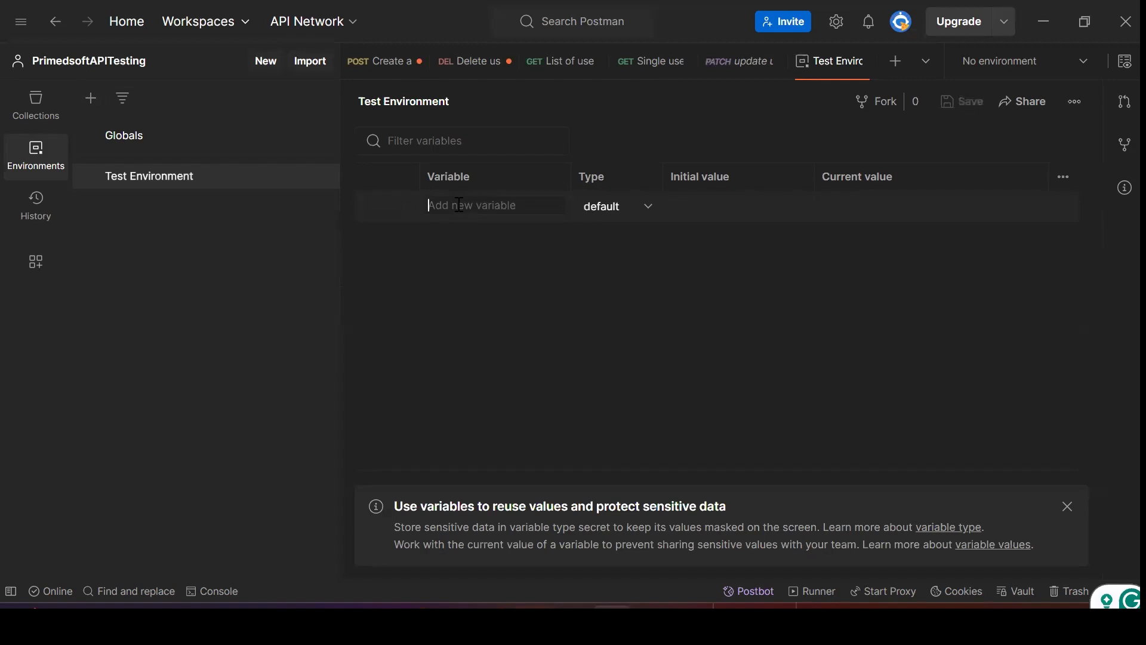
Add a BaseURL variable to Test Environment, keeping its type as default
type("Baste")
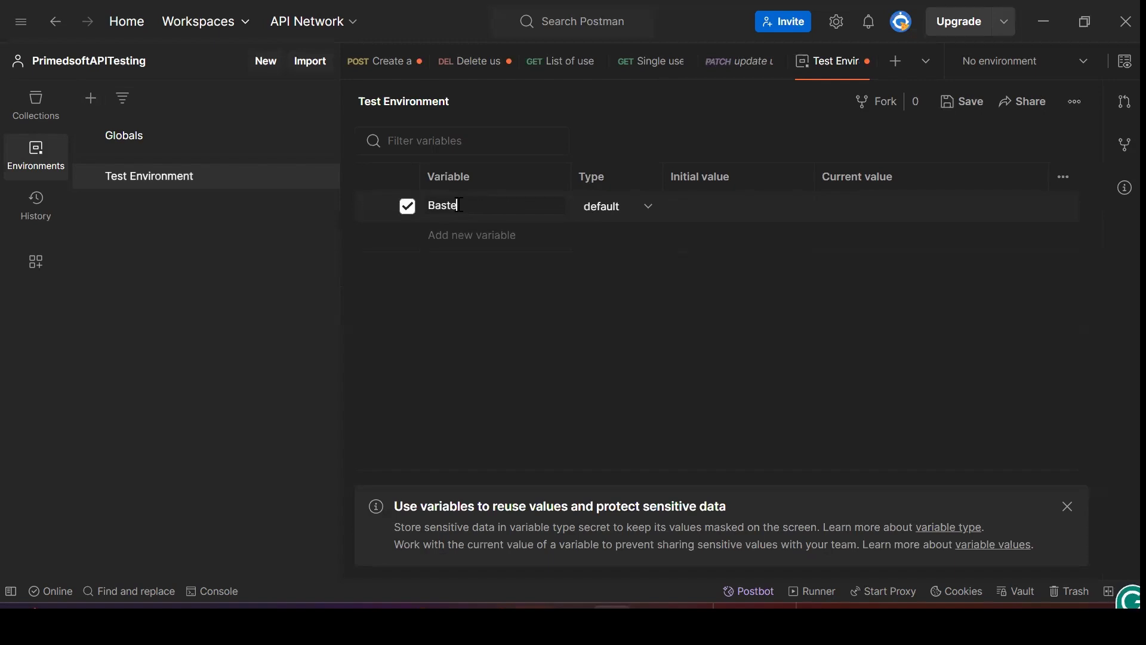
key("BackSpace")
type("eURL")
left_click(650, 207)
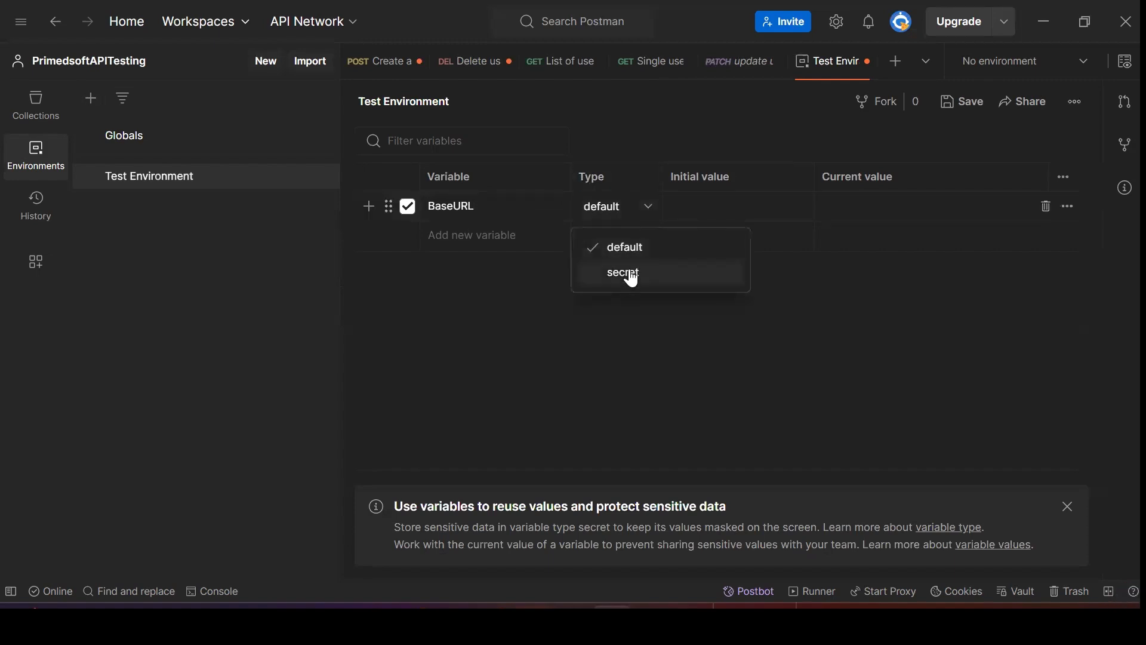
left_click(641, 248)
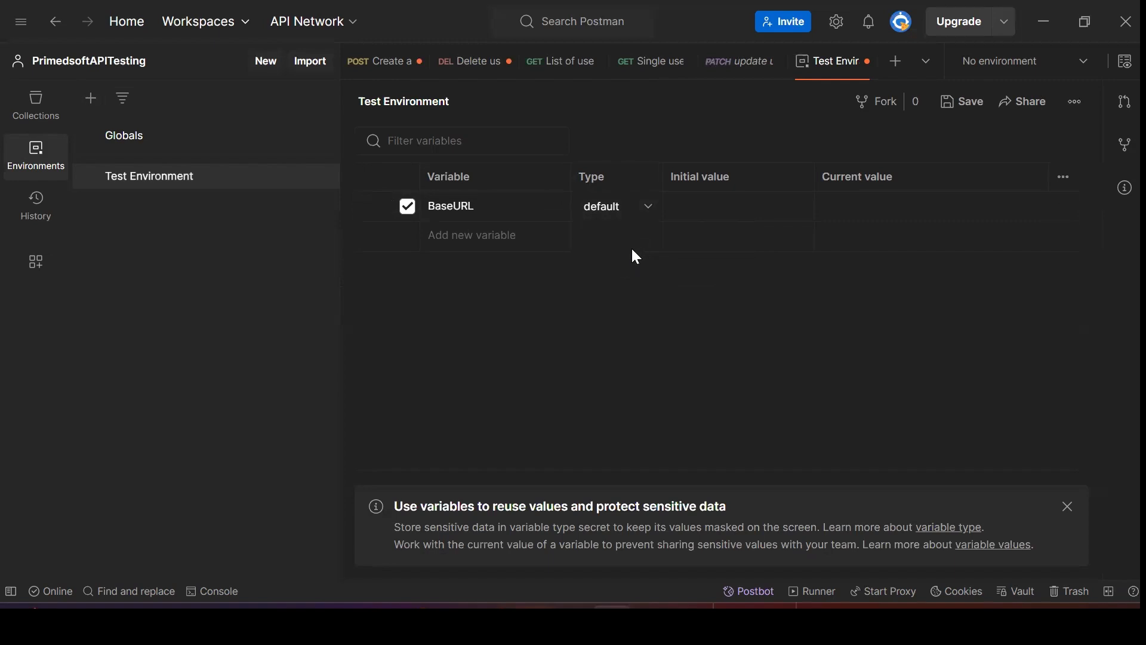
left_click(797, 205)
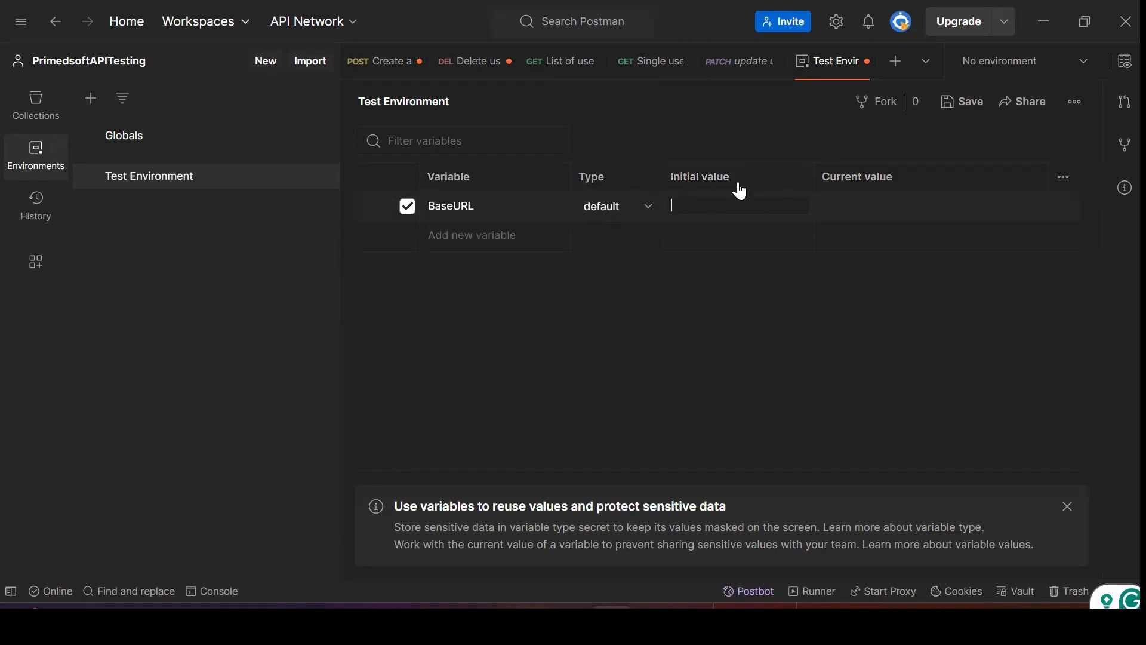
left_click(651, 66)
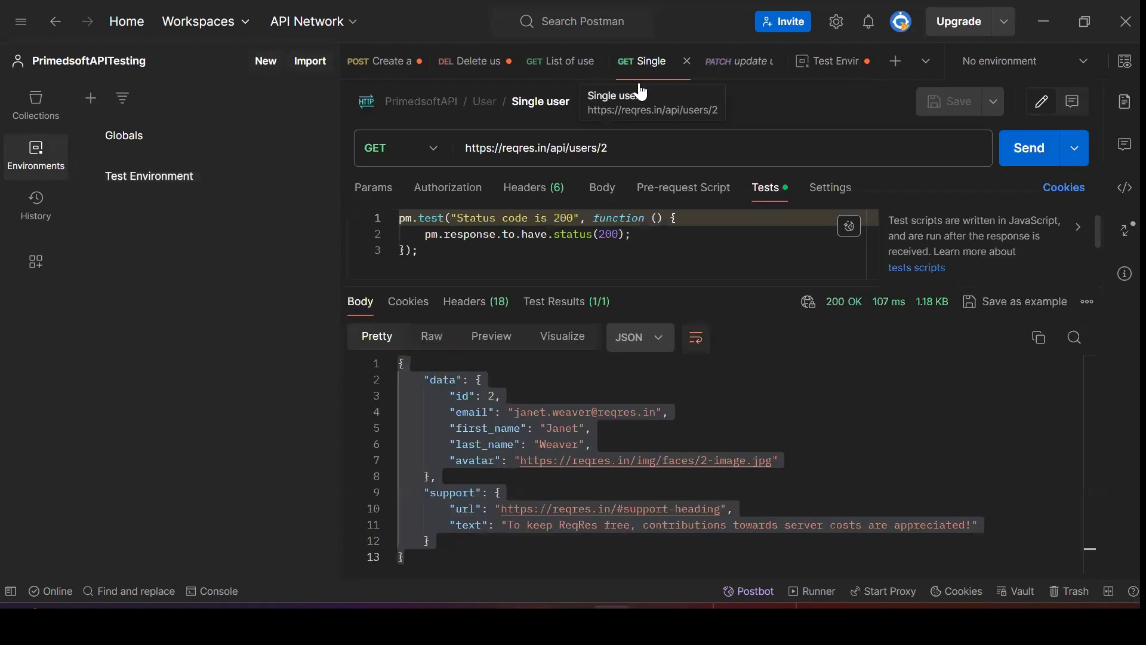
left_click(550, 149)
left_click_drag(550, 149, 455, 147)
key("ctrl+c")
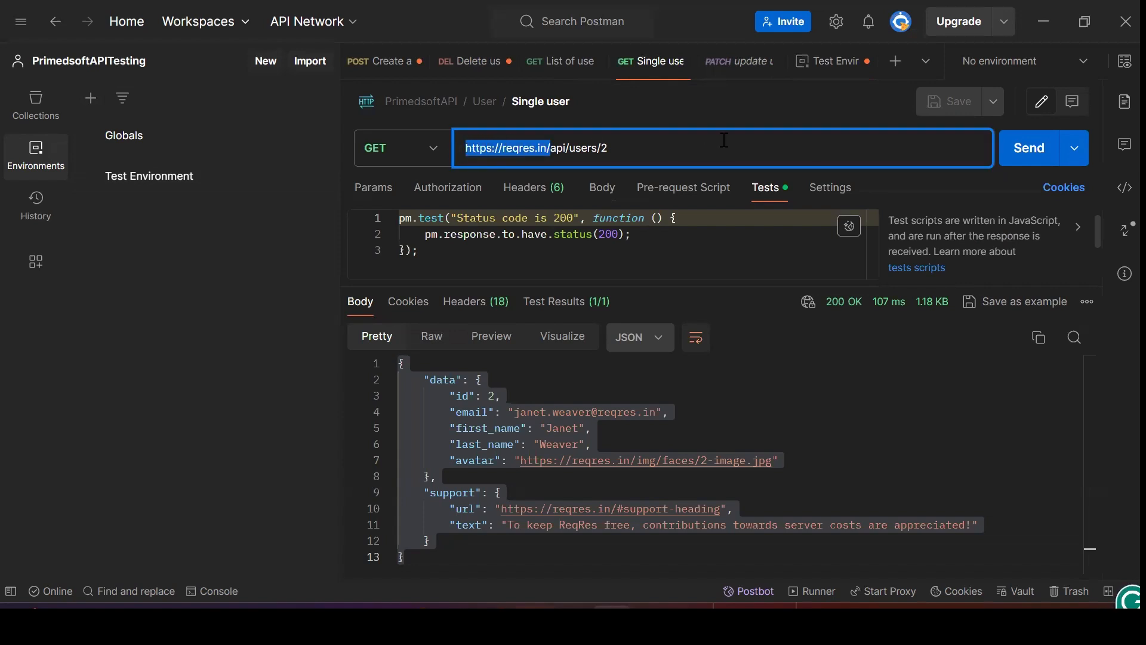
left_click(829, 62)
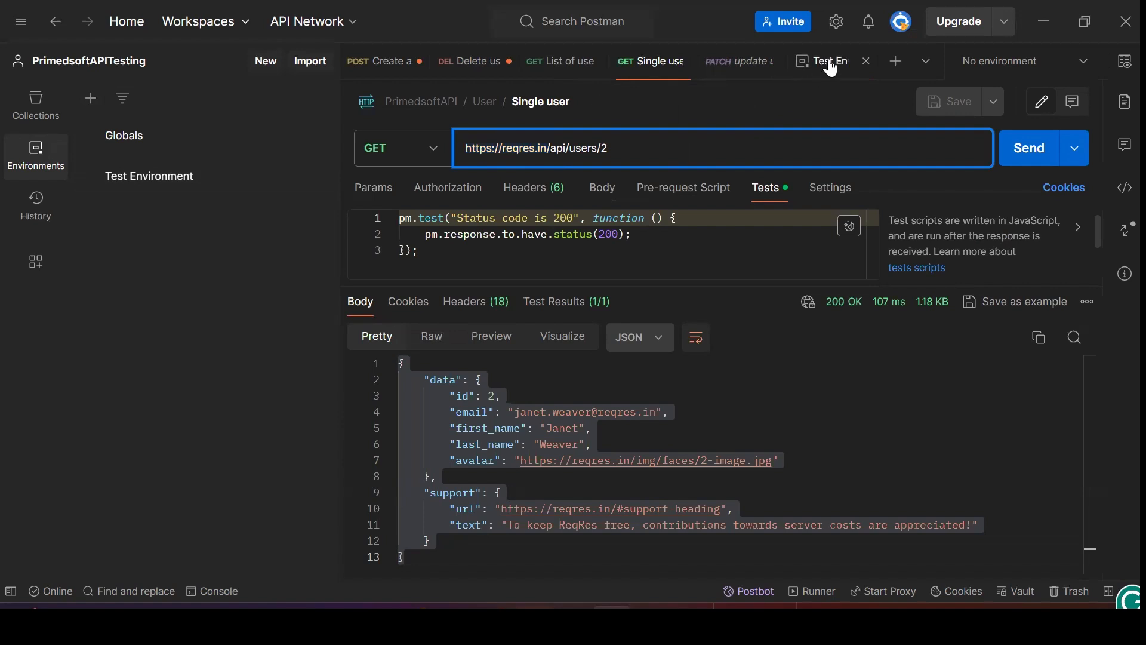
left_click(686, 208)
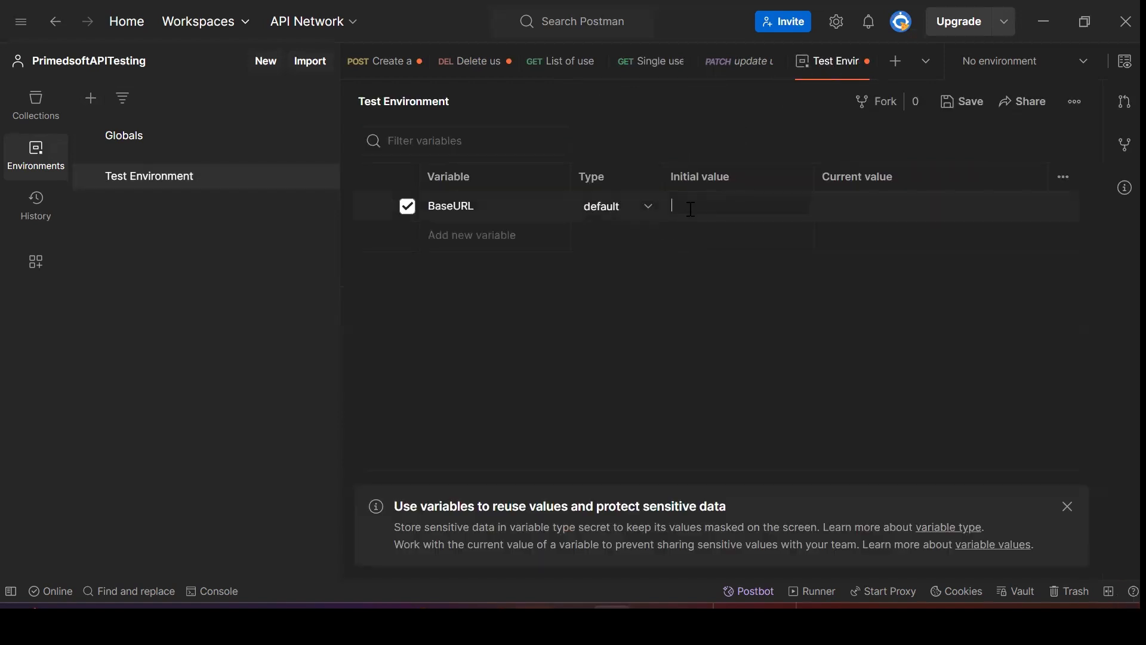
key("ctrl+v")
left_click(852, 205)
key("ctrl+v")
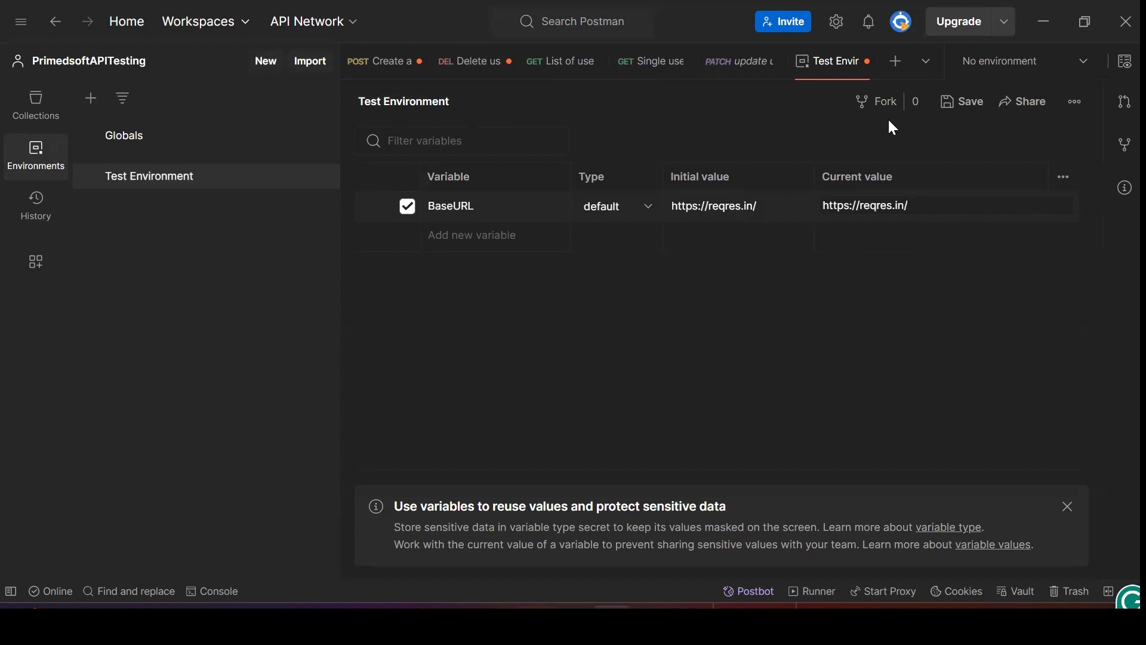
left_click(965, 104)
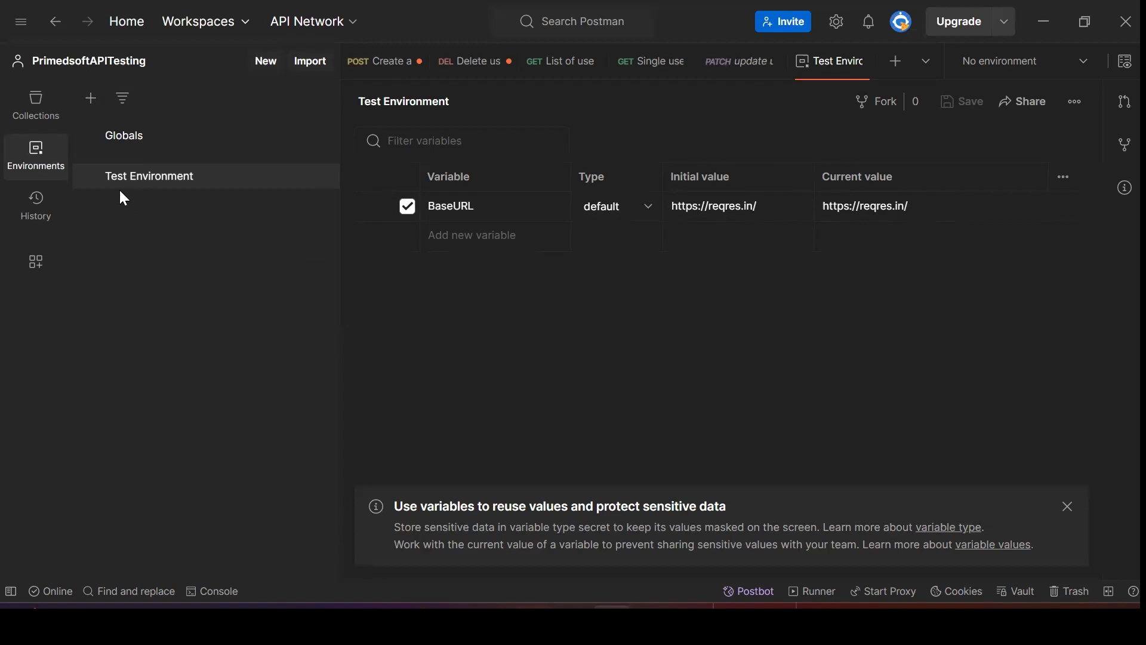
left_click(32, 117)
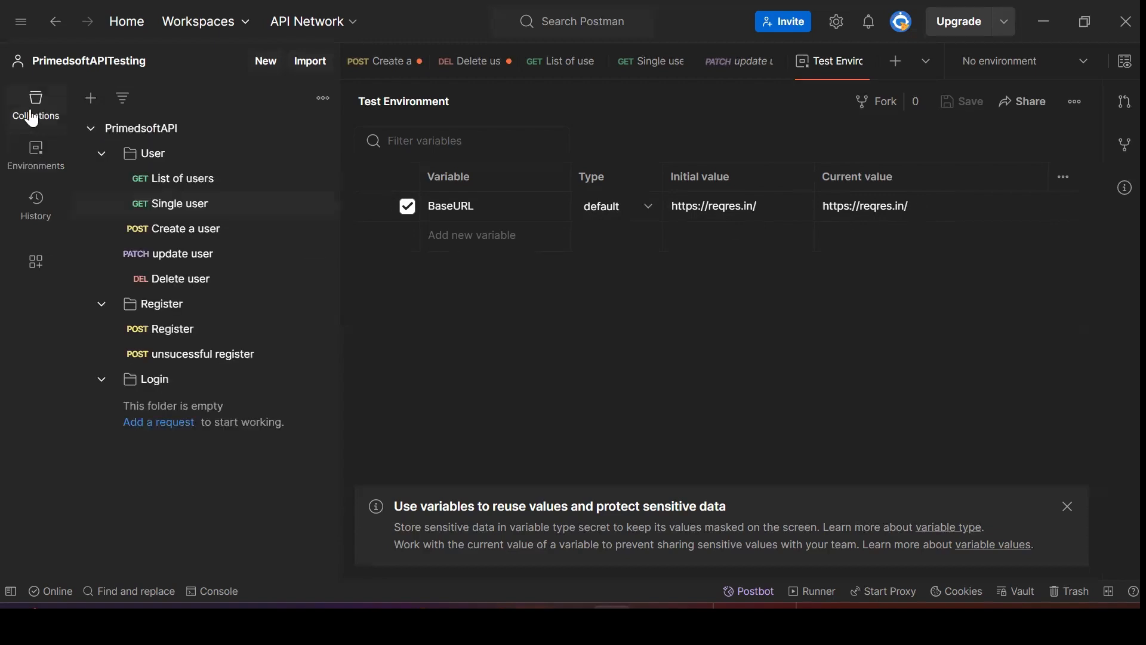
left_click(175, 187)
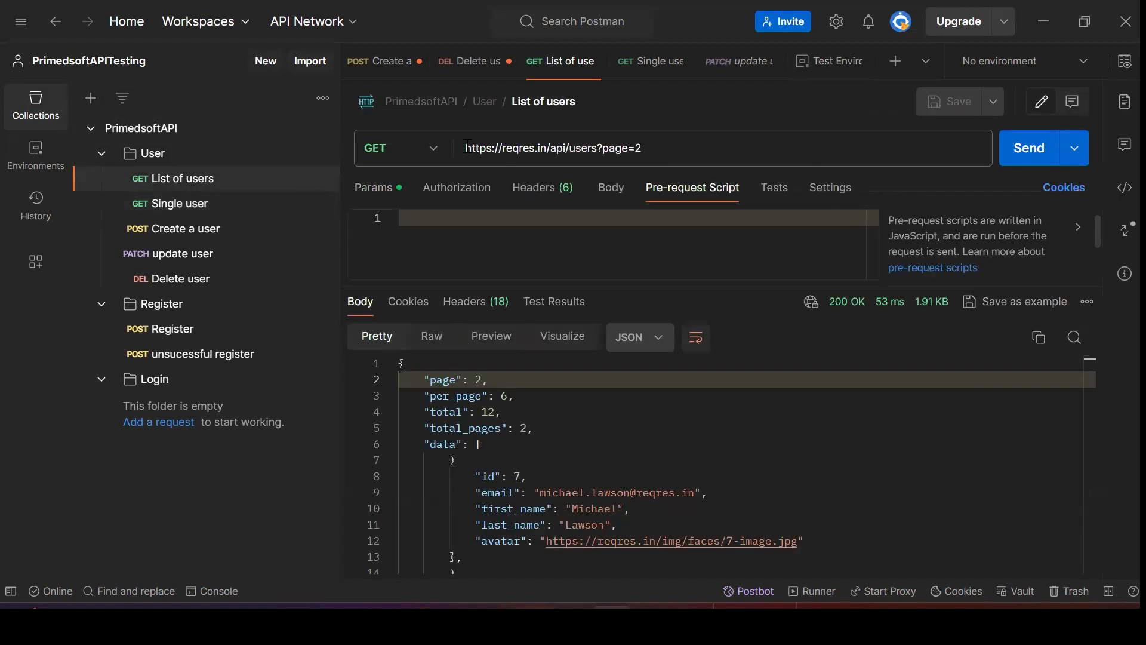
left_click_drag(468, 148, 628, 148)
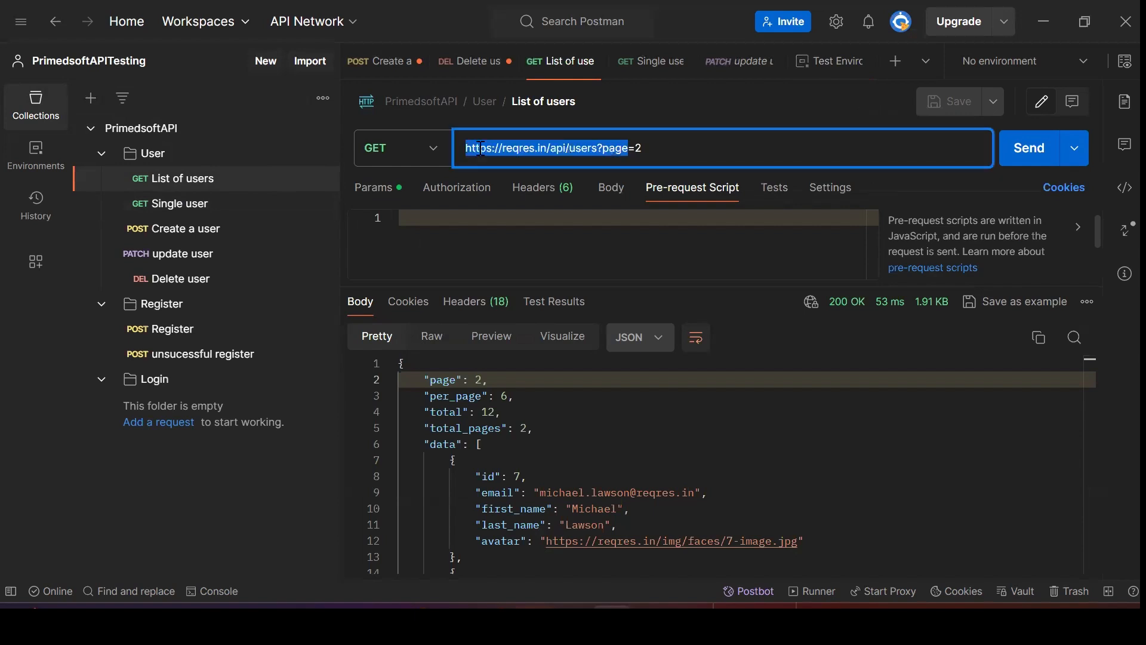
left_click(549, 148)
key("BackSpace")
key("BackSpace")
key("BackSpace")
key("BackSpace")
key("BackSpace")
key("BackSpace")
key("BackSpace")
key("BackSpace")
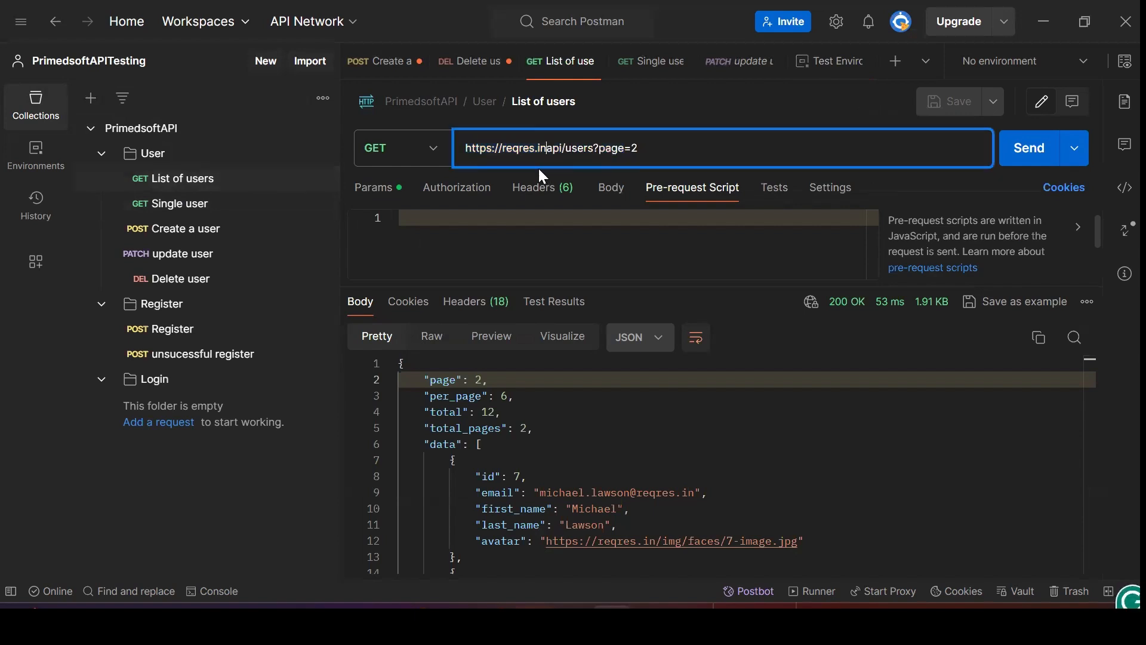
key("BackSpace")
key("BackSpace")
key("BackSpace")
key("BackSpace")
key("BackSpace")
key("BackSpace")
key("BackSpace")
key("BackSpace")
key("BackSpace")
key("BackSpace")
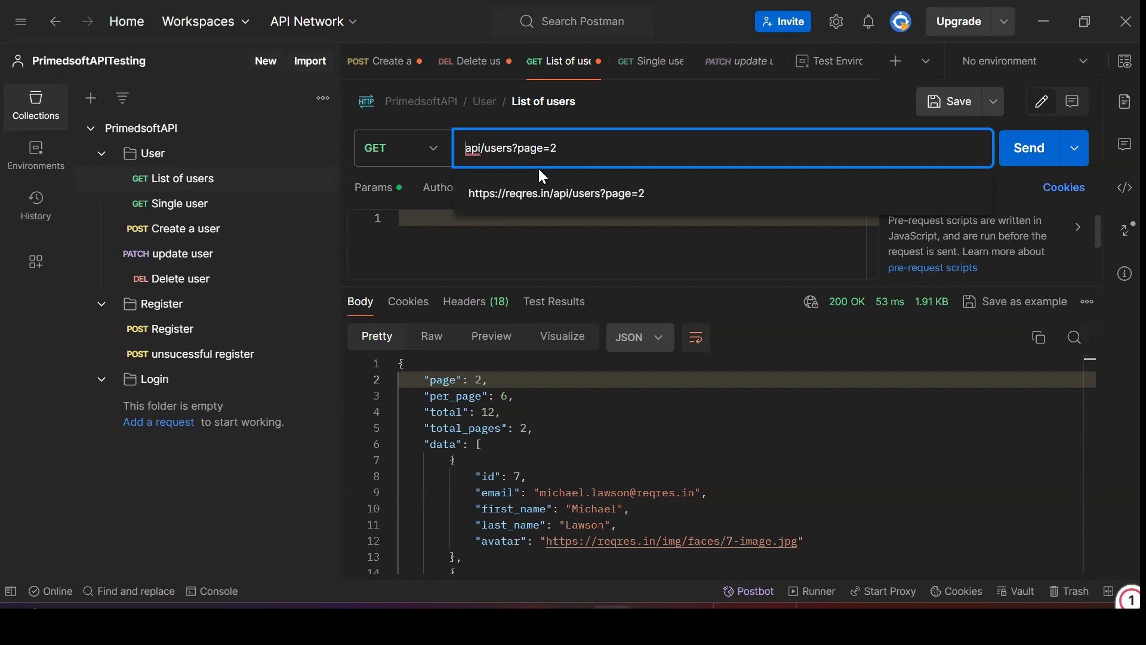
type("{")
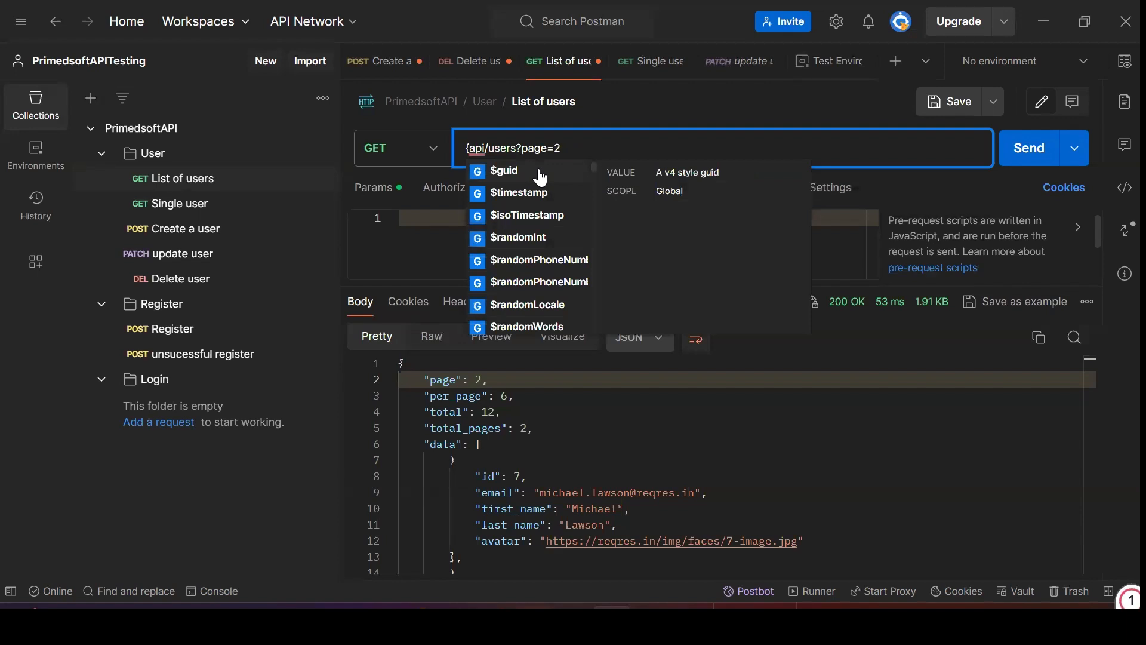
type("{}}")
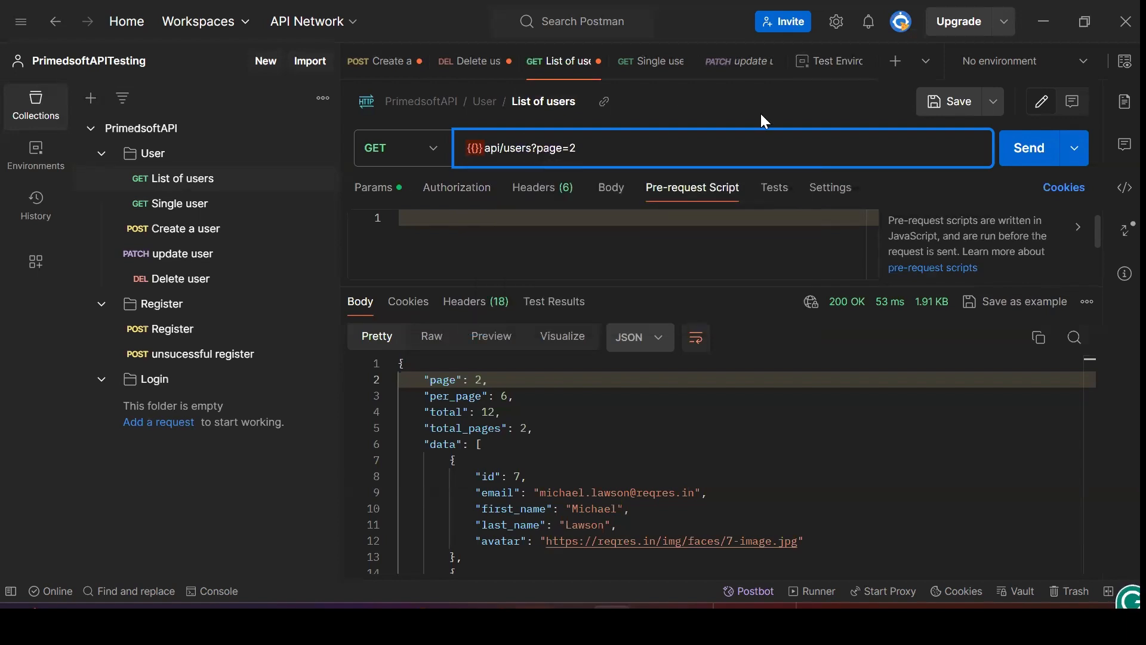
Paste the BaseURL name into the braces so the URL reads {{BaseURL}}api/users?page=2, and save
left_click(843, 73)
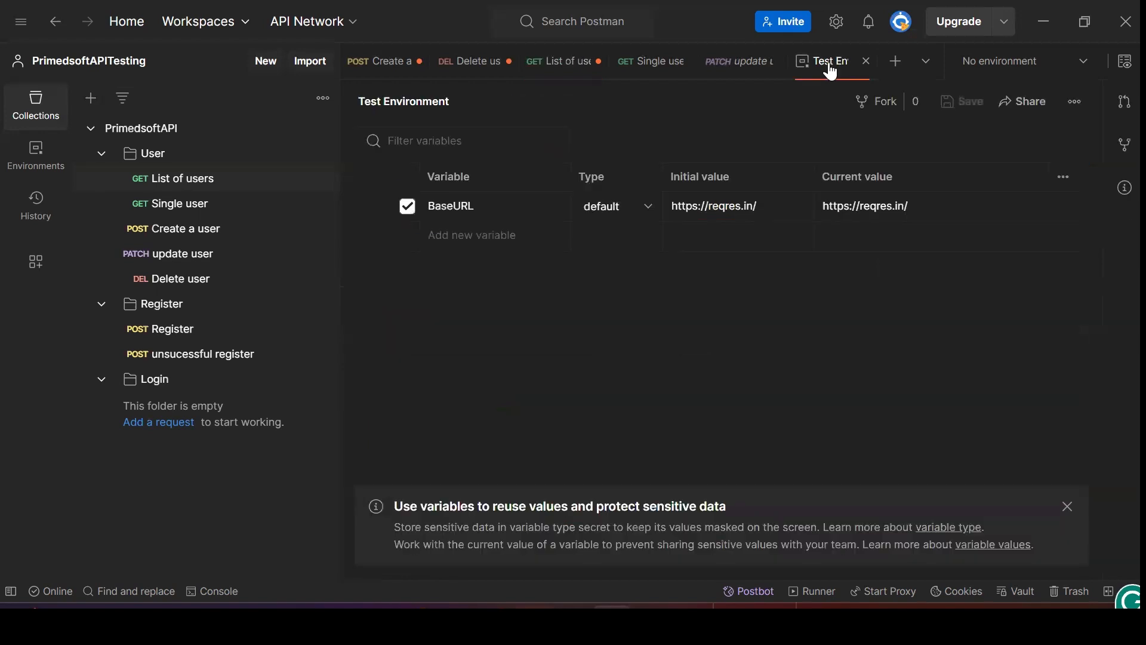
left_click(458, 206)
double_click(452, 205)
key("ctrl+c")
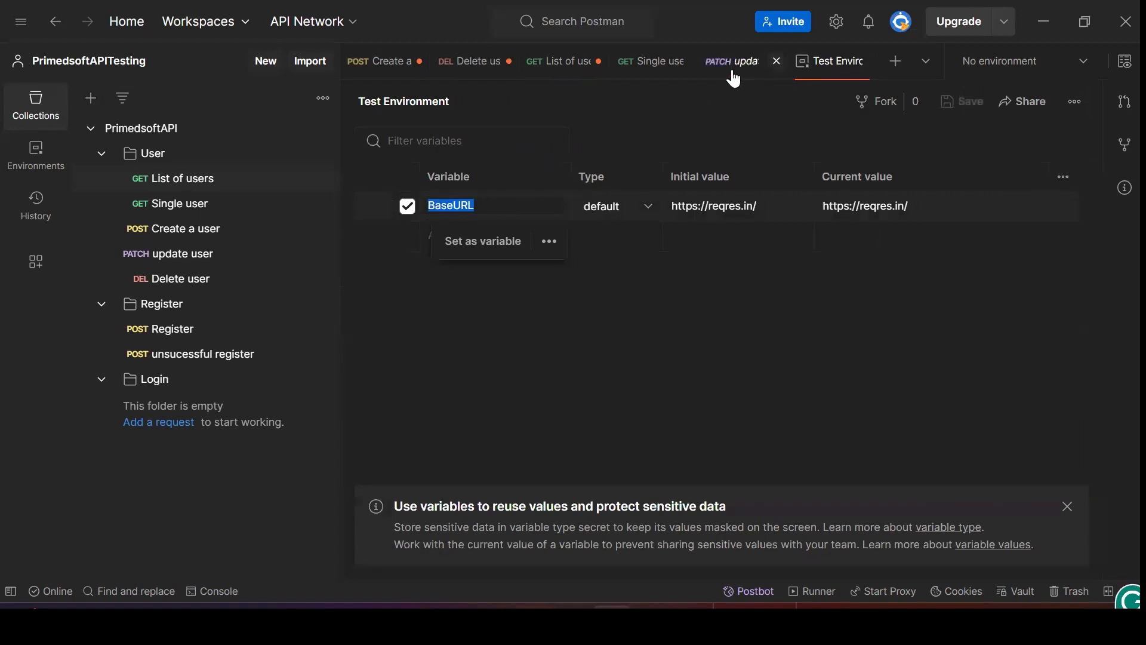
left_click(152, 179)
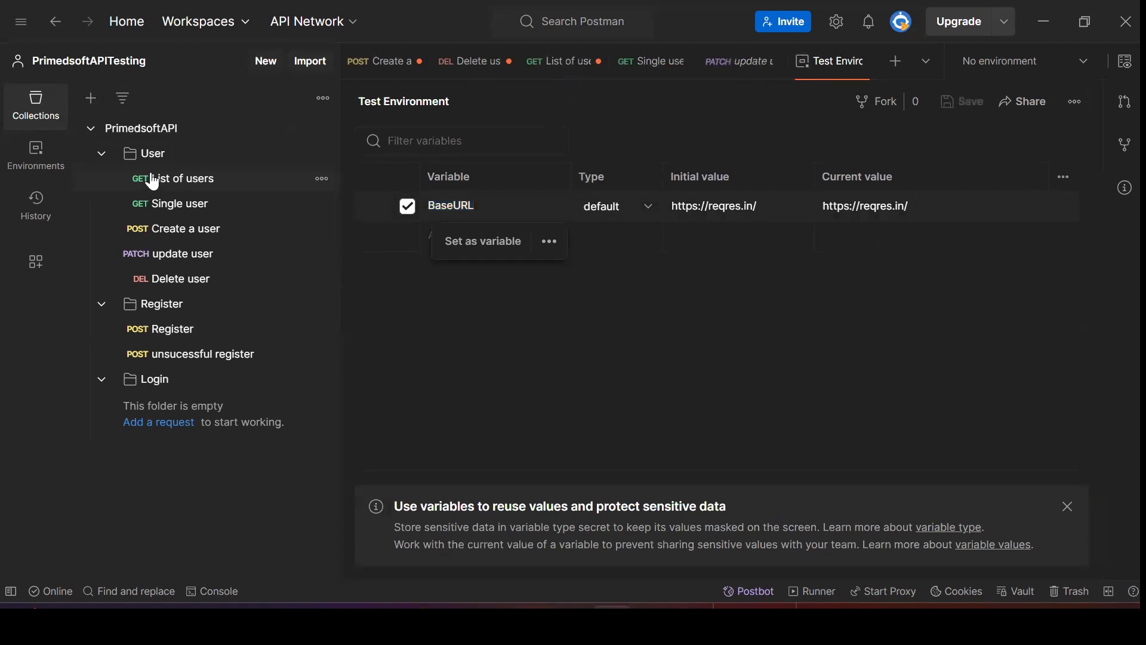
left_click(153, 179)
left_click(477, 153)
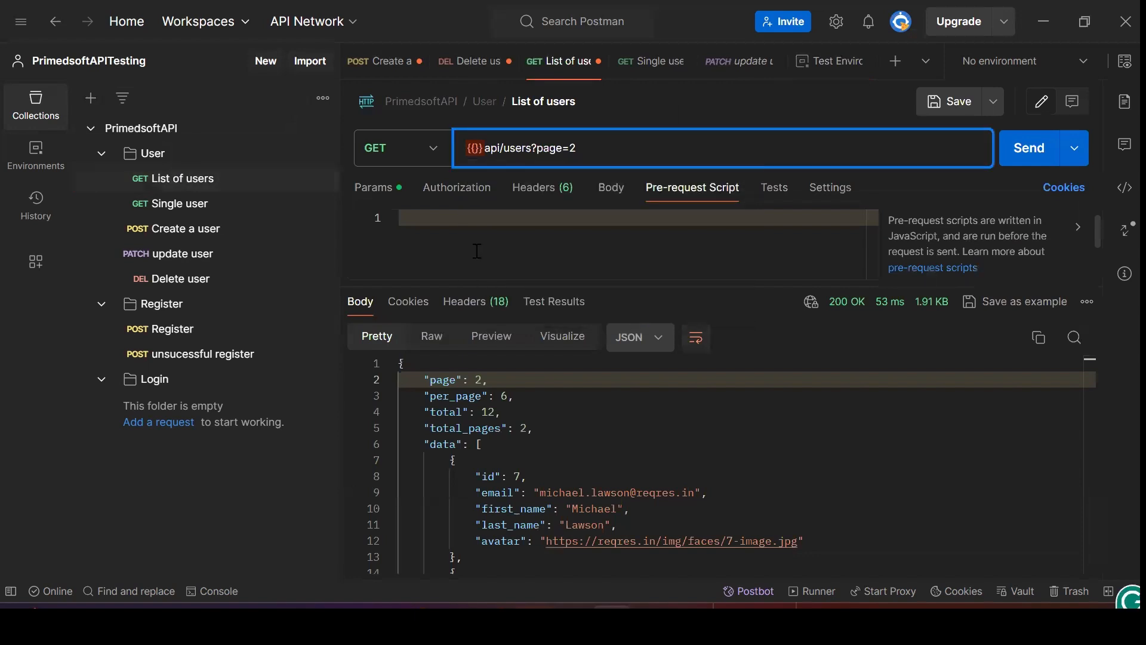
type("{{")
key("ctrl+v")
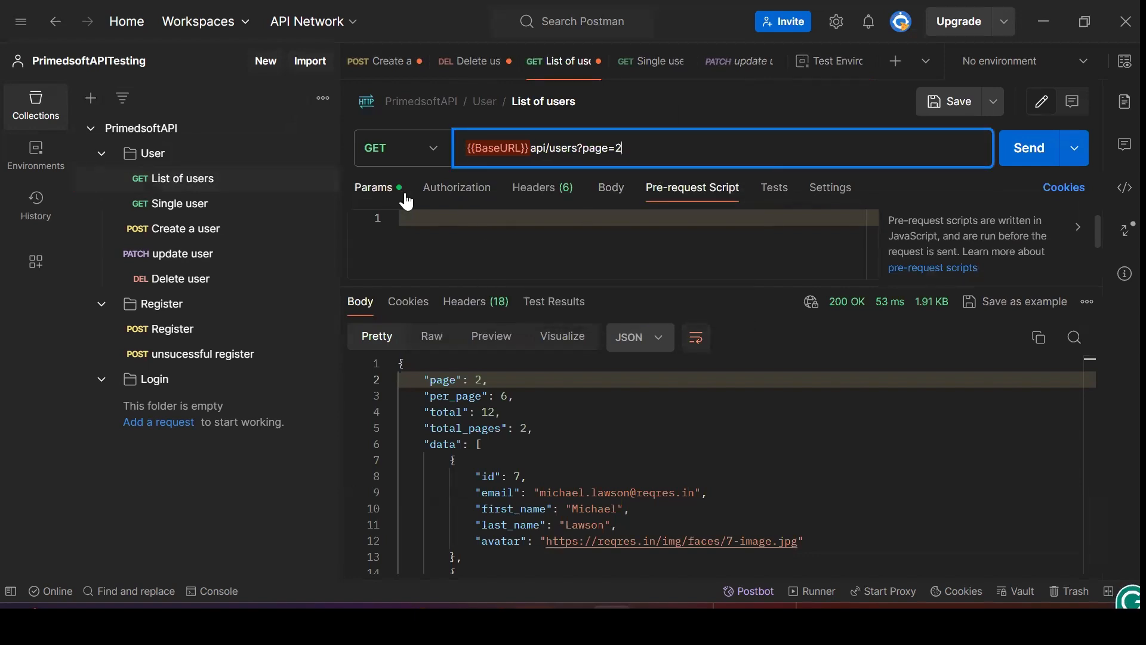
left_click(957, 107)
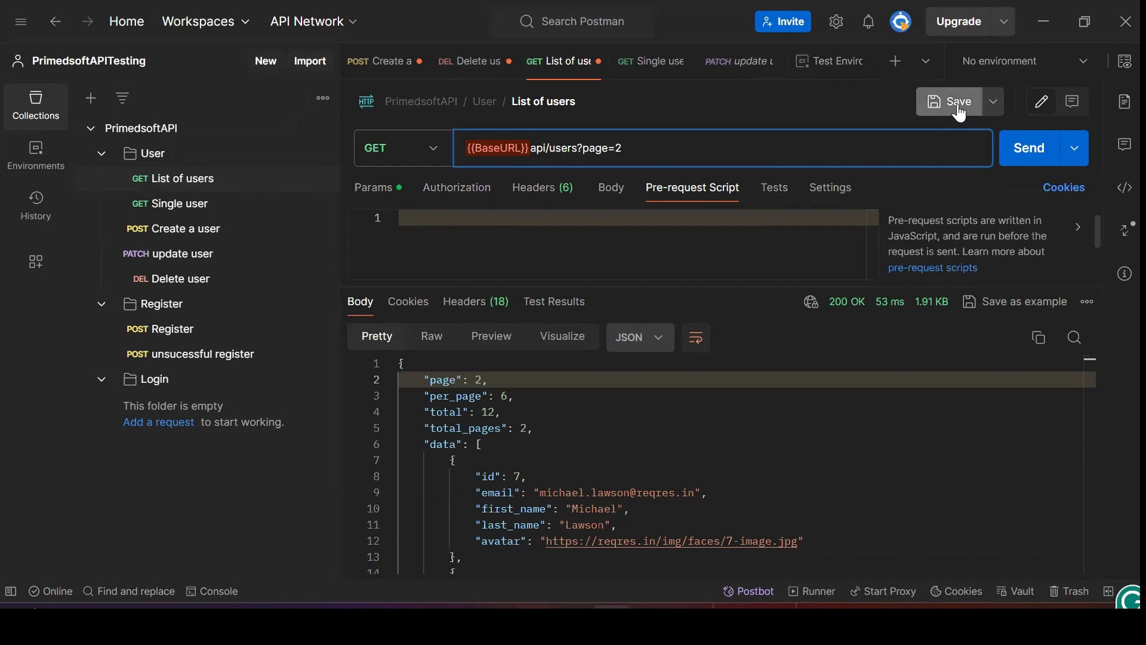
Send List of users and inspect the unresolved {{BaseURL}} behind the ENOTFOUND error
left_click(1029, 156)
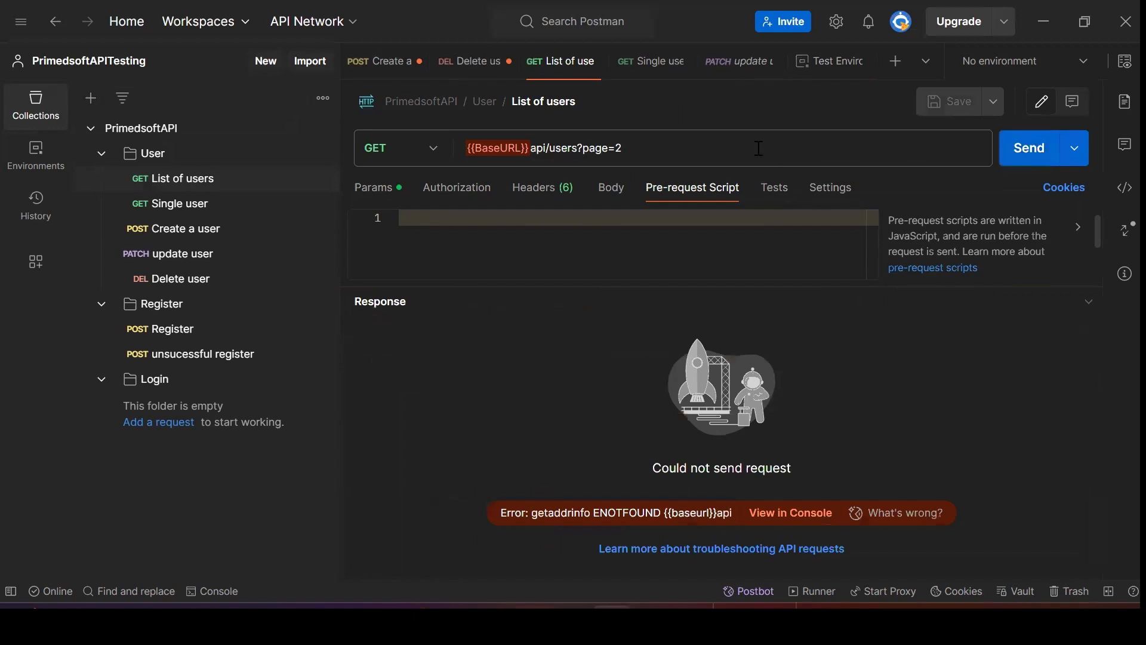
left_click(636, 150)
mouse_move(500, 146)
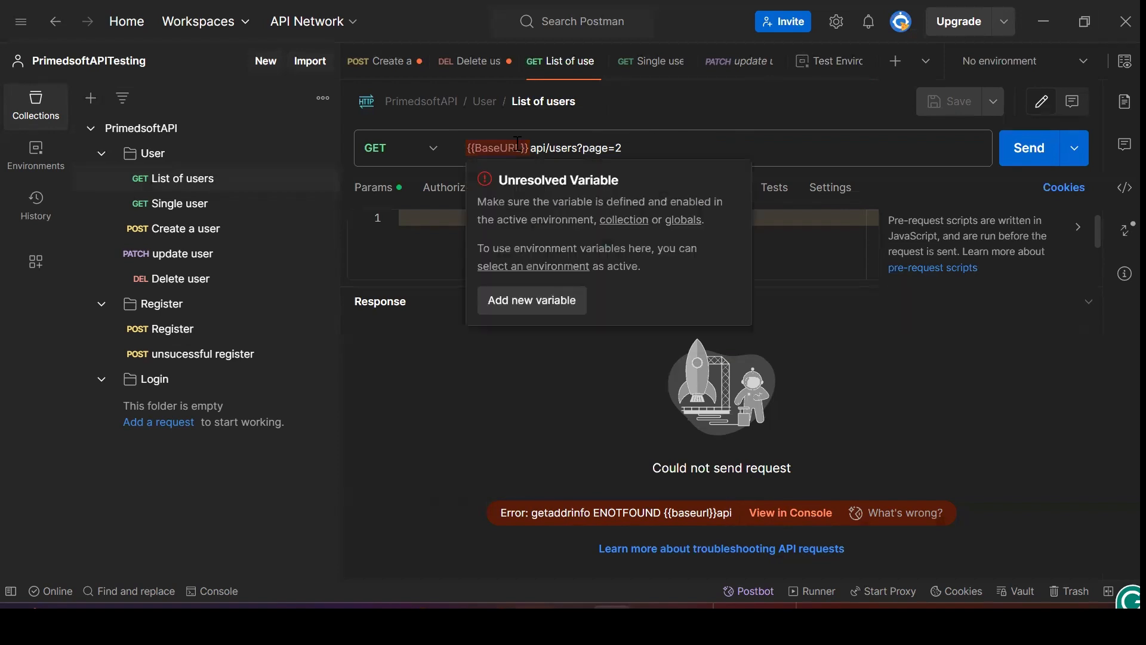
Activate Test Environment, resend List of users and check the 200 OK response
left_click(1085, 63)
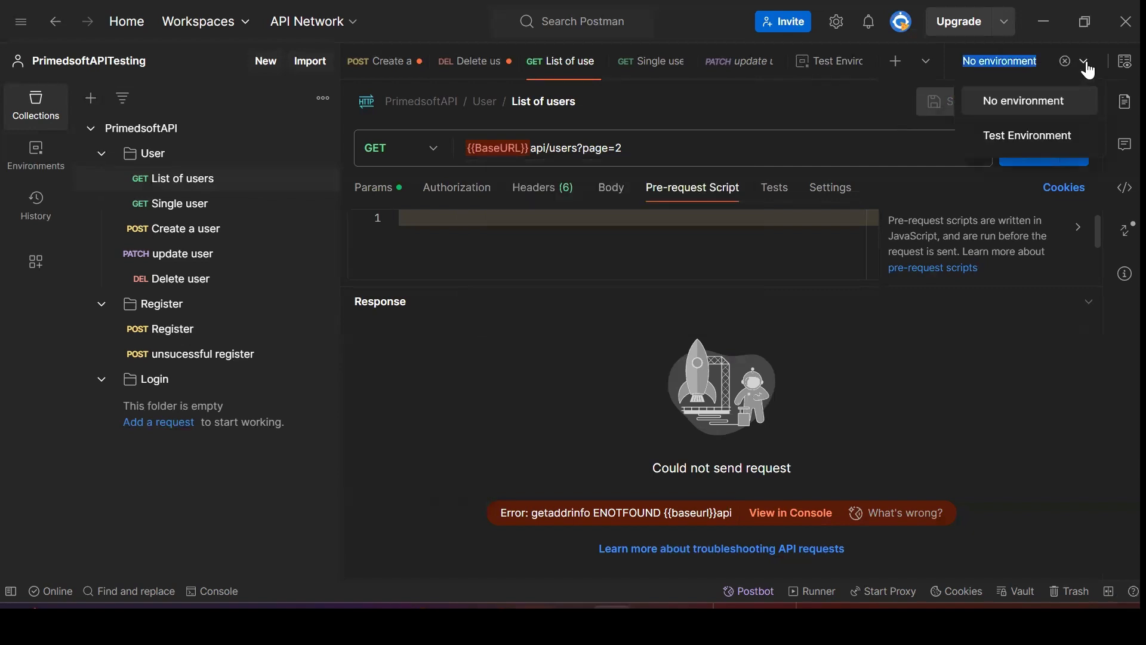
left_click(1011, 138)
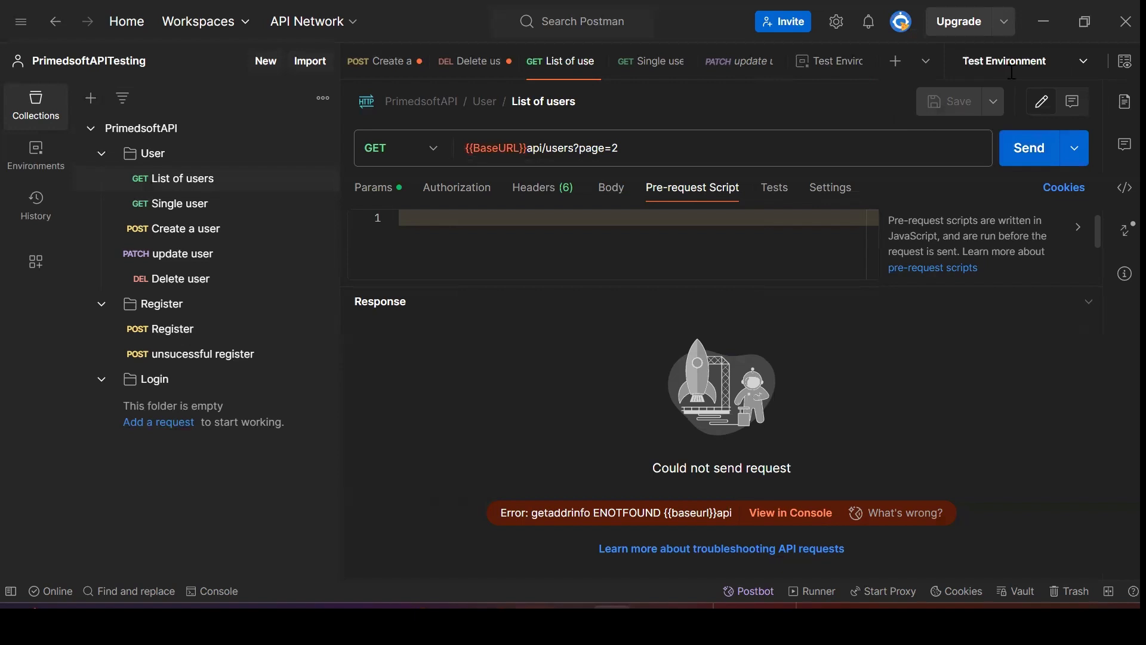
left_click(1027, 154)
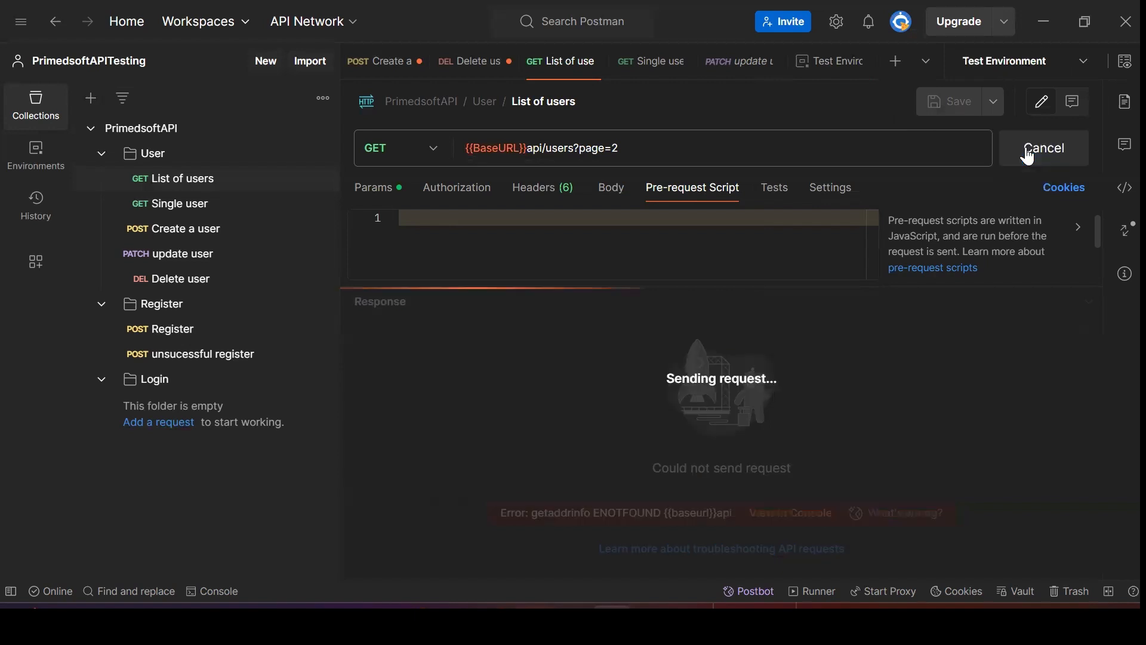
scroll(561, 473, "down", 3)
scroll(561, 473, "down", 5)
scroll(565, 472, "up", 8)
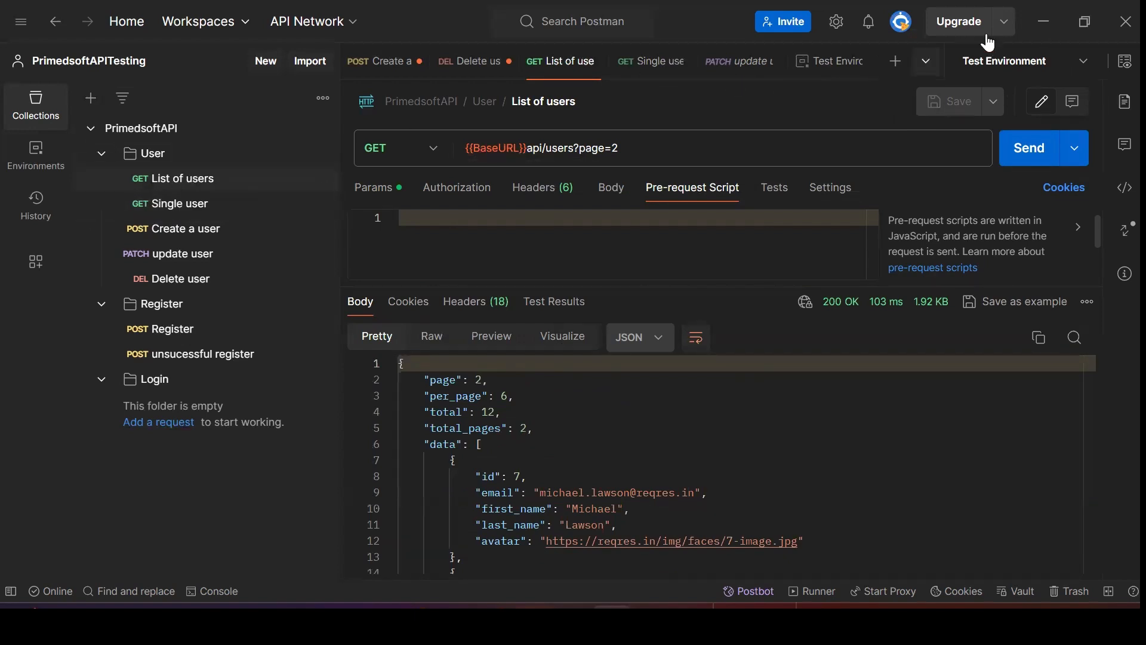
left_click(1082, 64)
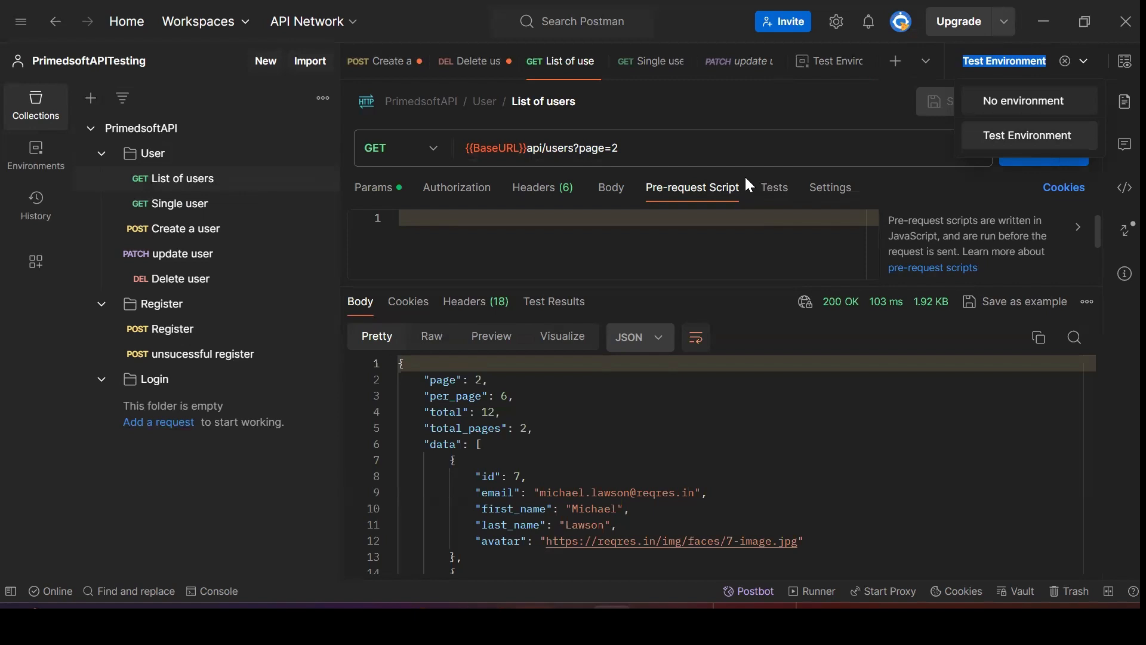
left_click(680, 153)
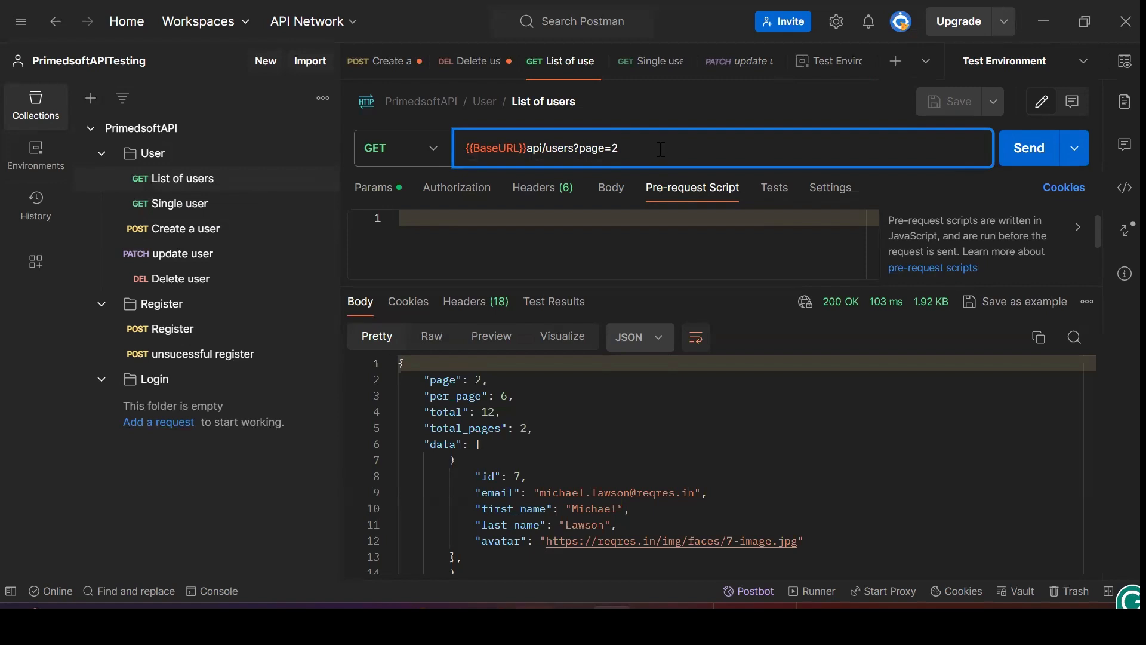
mouse_move(489, 150)
Replace the reqres.in base address in the Single user URL with {{BaseURL}}
left_click_drag(526, 147, 465, 147)
key("ctrl+c")
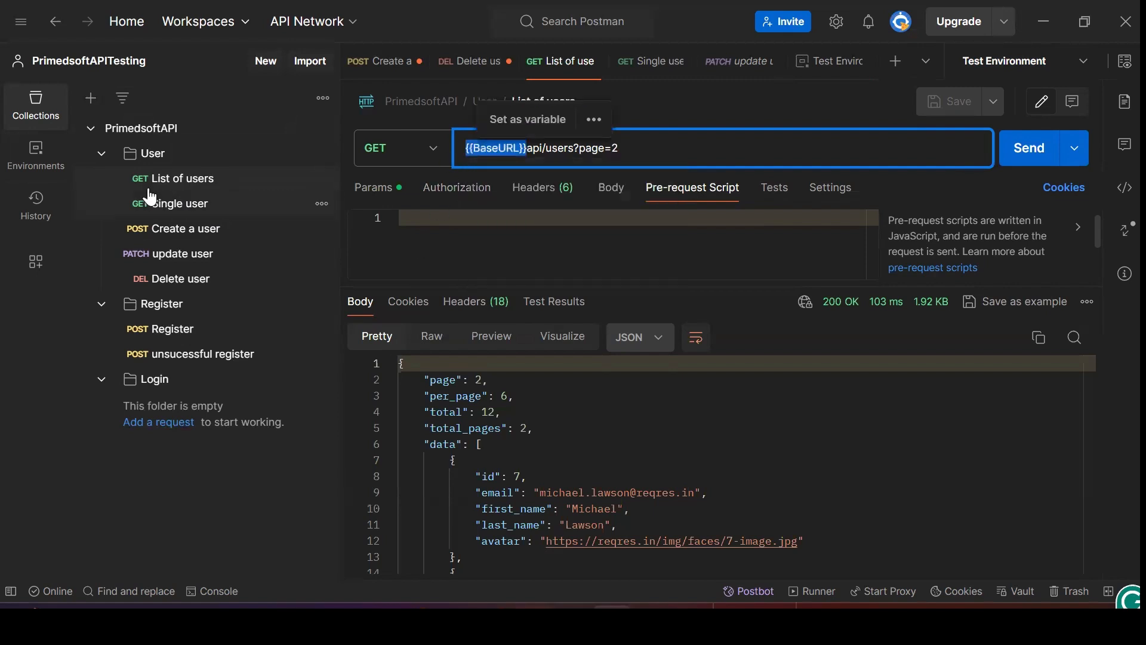
left_click(170, 216)
left_click(170, 216)
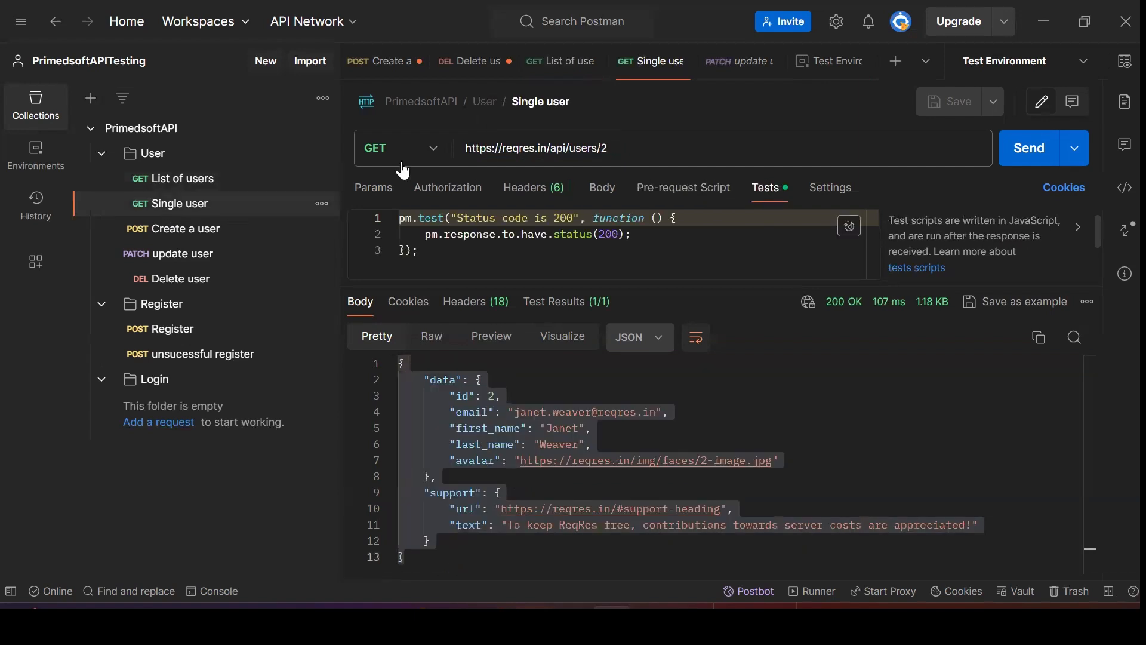
double_click(545, 146)
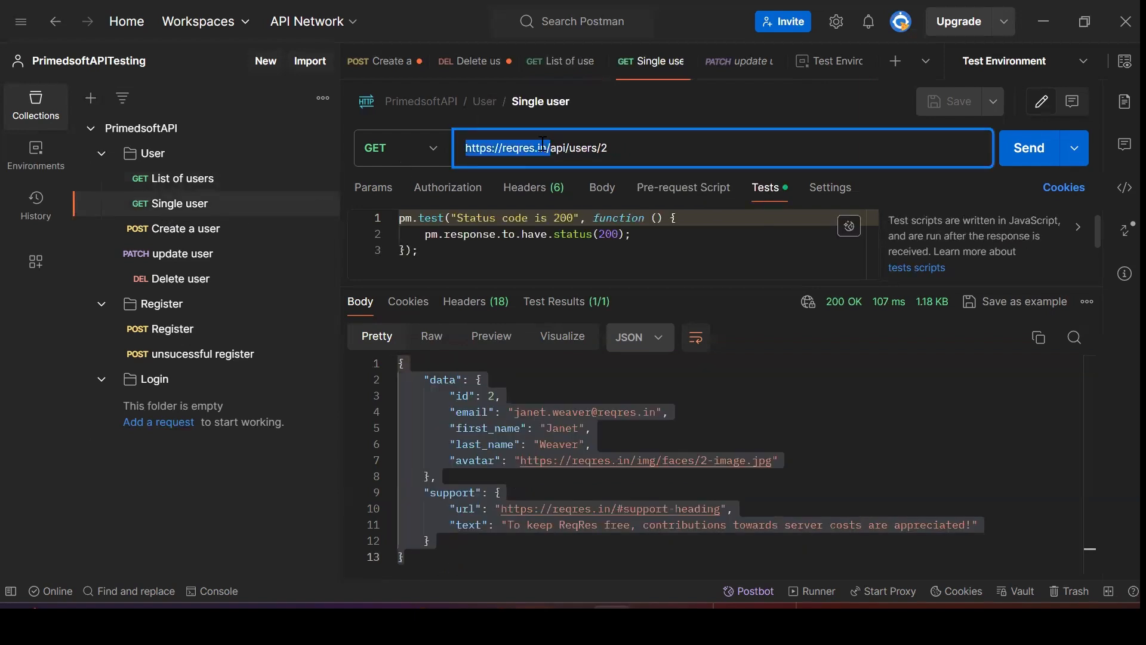
key("ctrl+v")
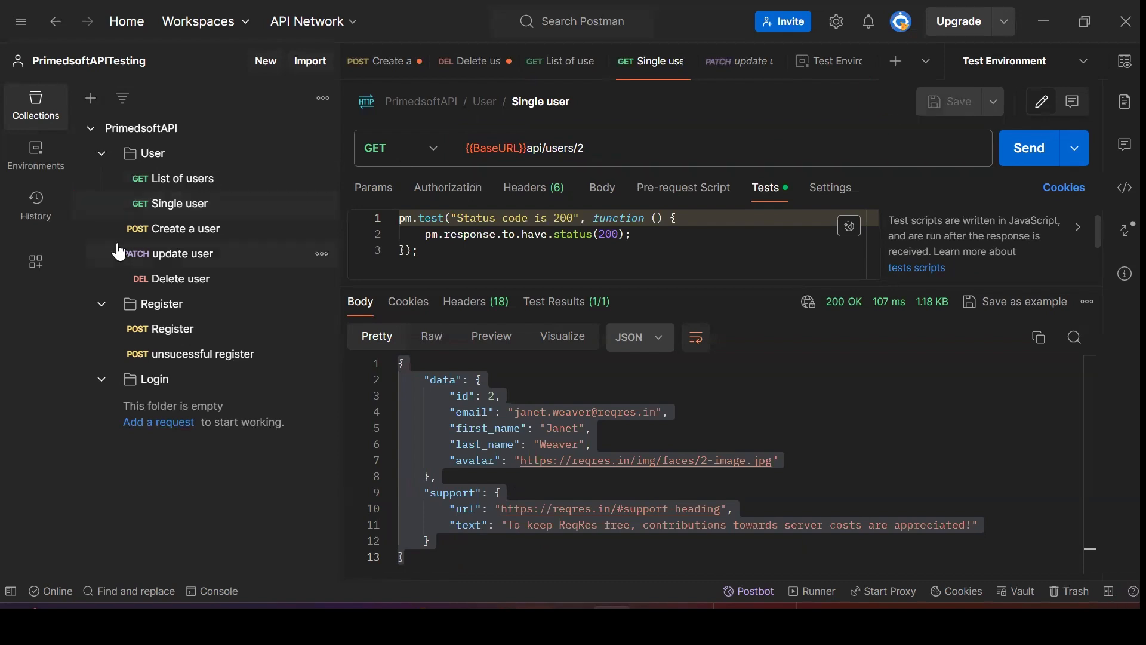
Change the Create a user URL to start with {{BaseURL}} and save it
left_click(190, 235)
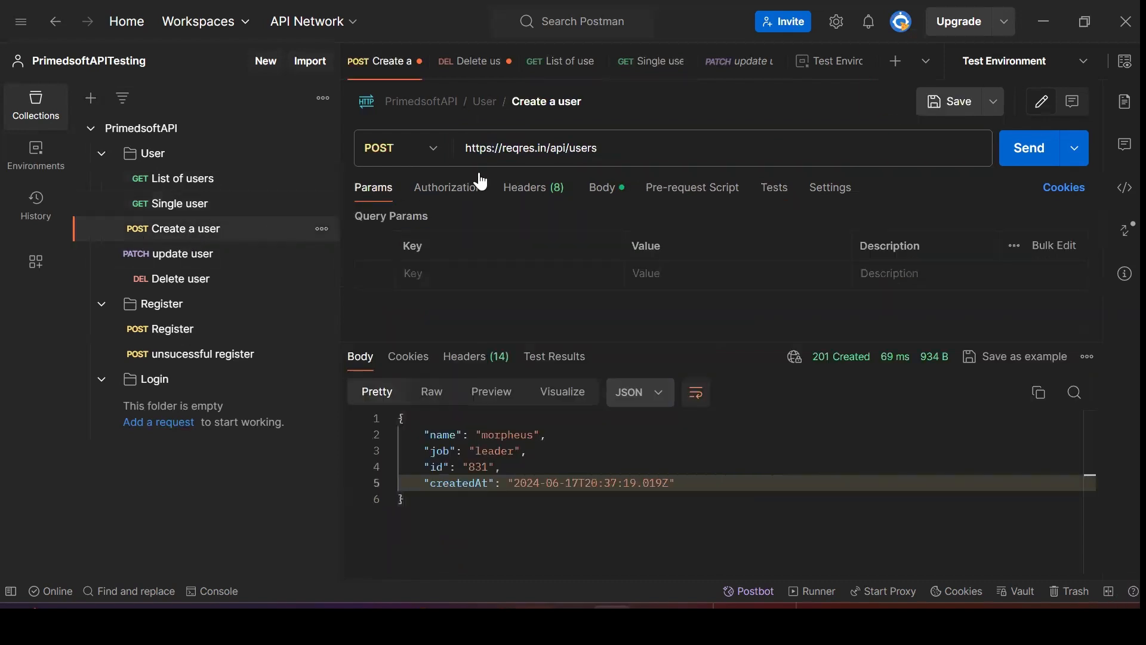
left_click_drag(549, 143, 454, 156)
key("ctrl+v")
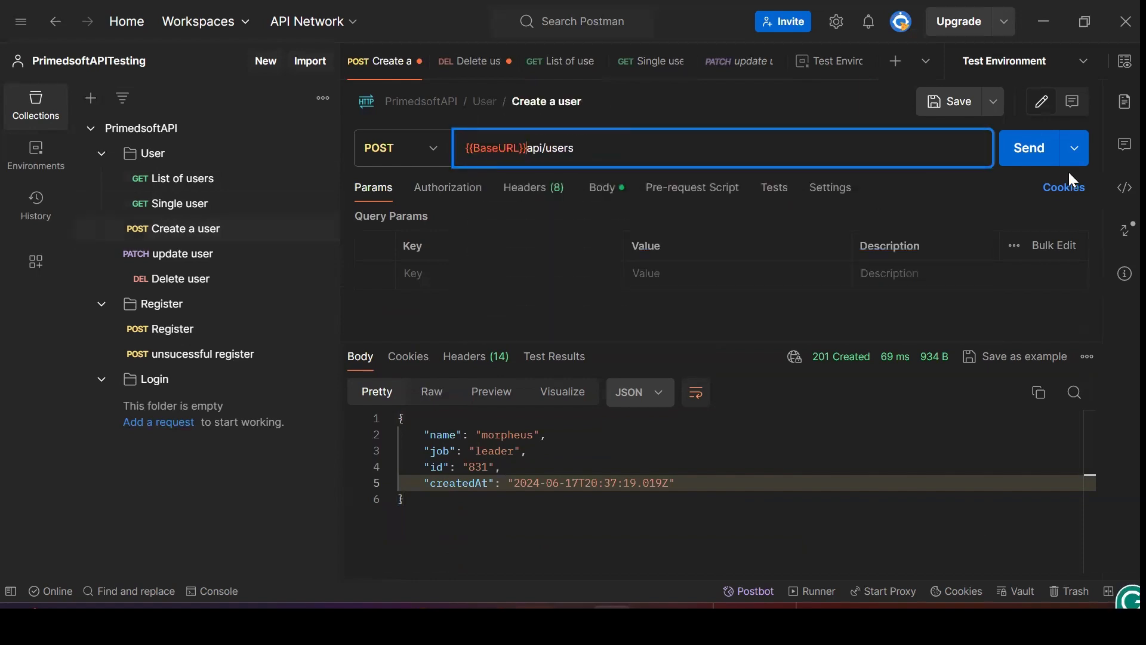
left_click(954, 103)
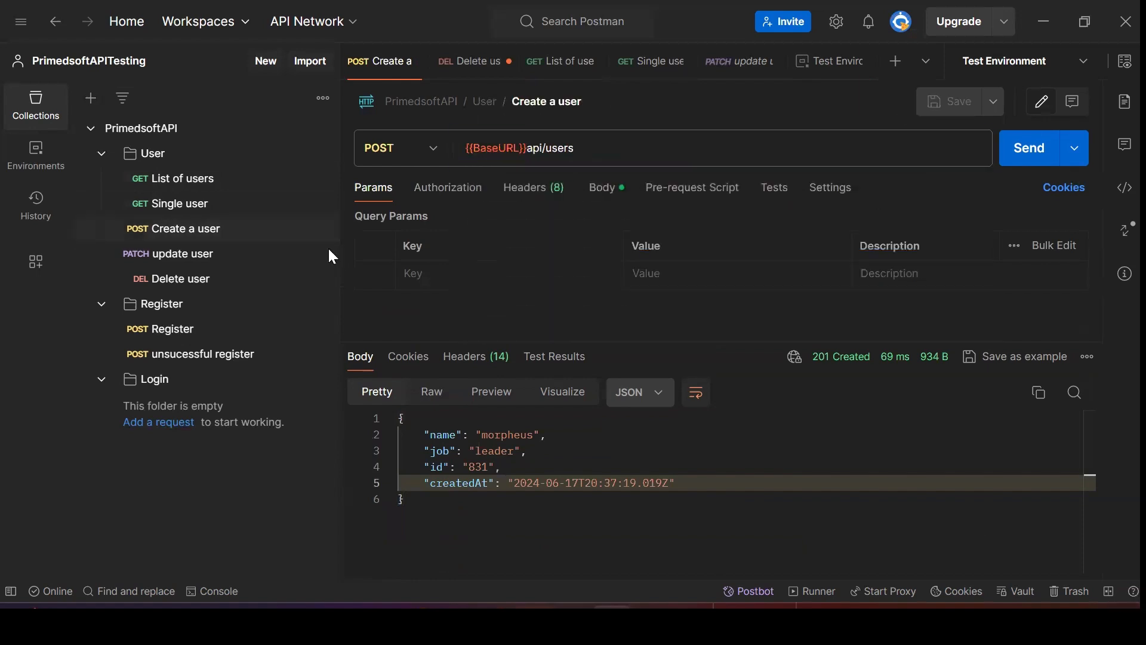
Change the update user URL to start with {{BaseURL}} and save it
left_click(185, 254)
left_click_drag(550, 149, 461, 159)
type("{{BaseURL}}")
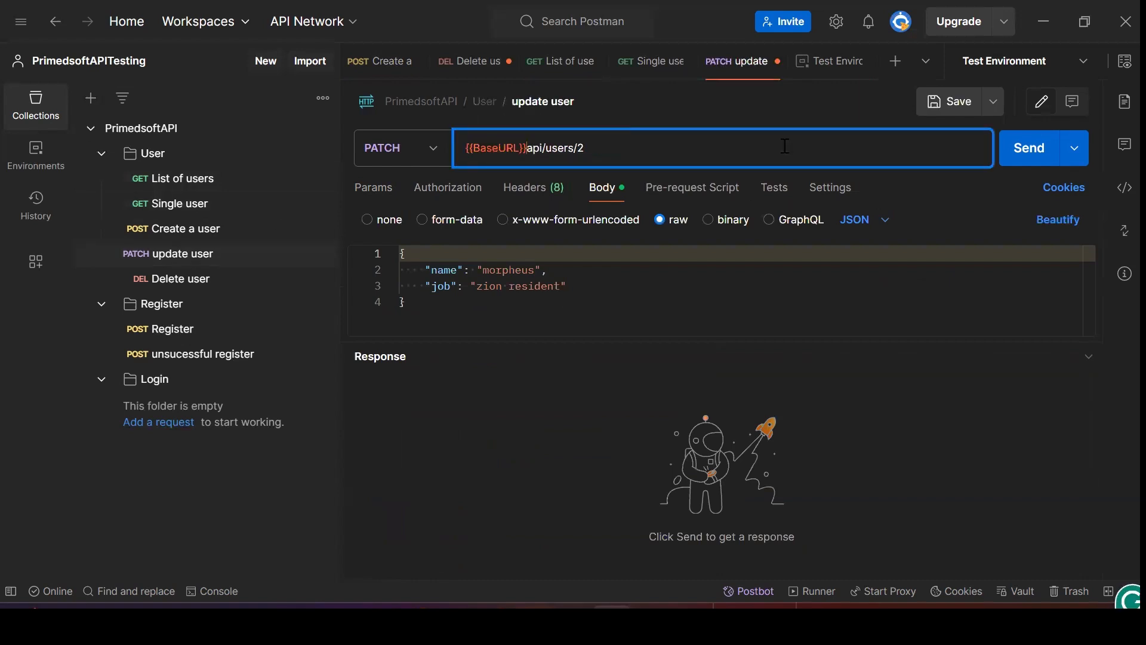
left_click(957, 110)
Change the Delete user URL to start with {{BaseURL}} and save it
left_click(192, 279)
left_click_drag(550, 151, 465, 154)
left_click(551, 148)
type("{{BaseURL}}")
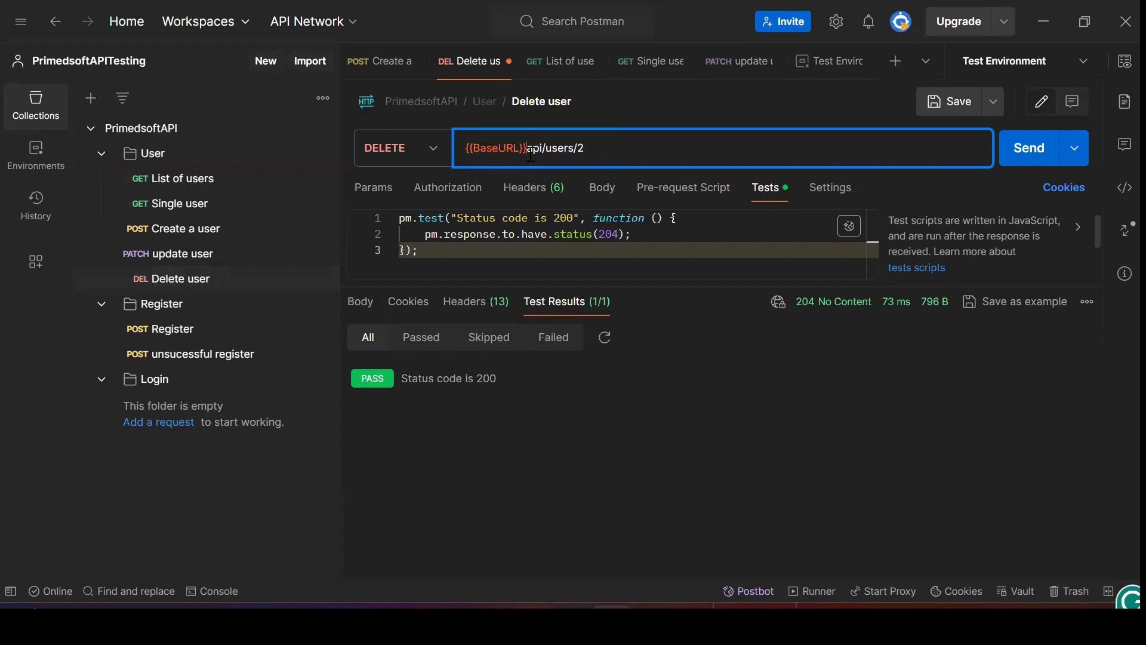
left_click(951, 103)
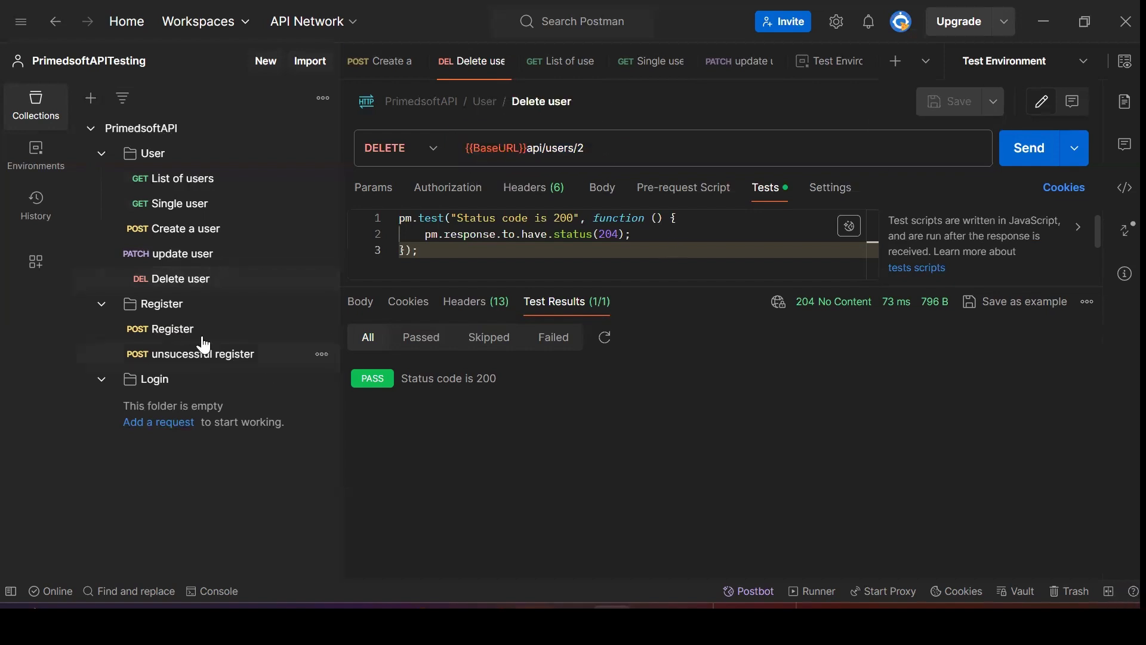
Change the Register URL to {{BaseURL}}api/register and save it
left_click(158, 329)
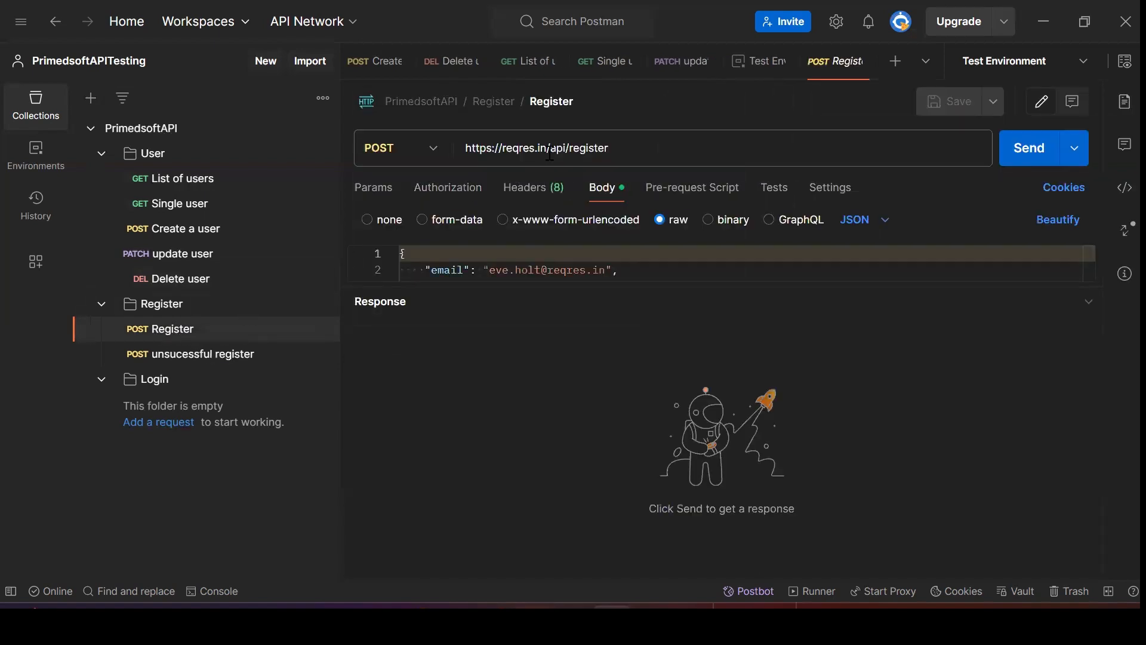
left_click(551, 149)
left_click_drag(552, 149, 461, 155)
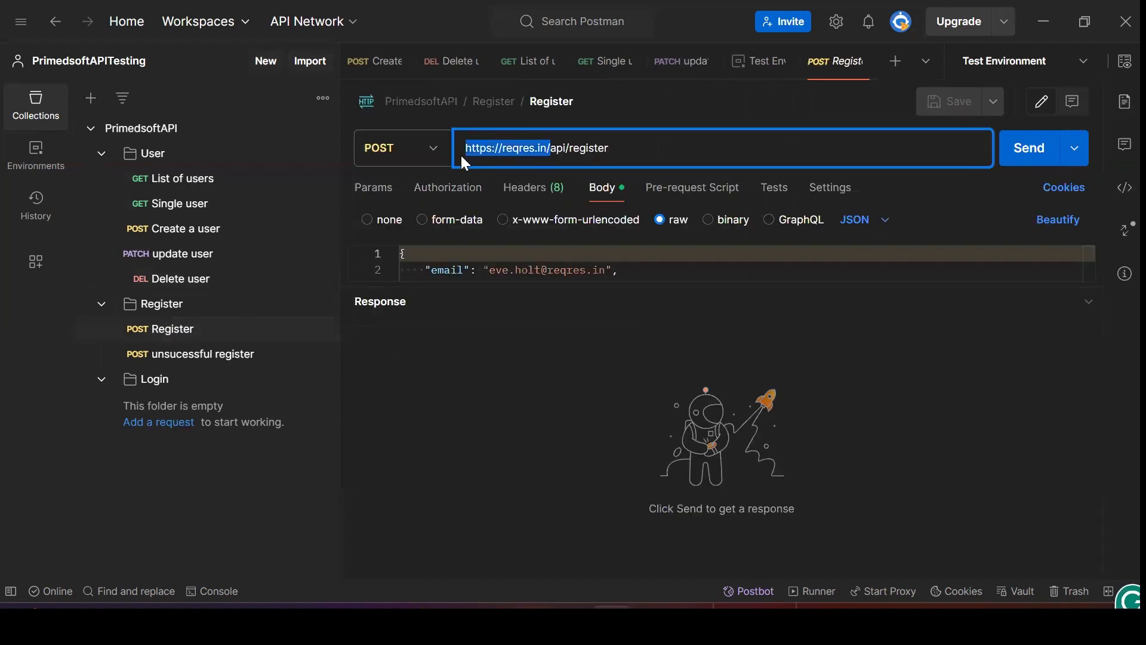
type("{{BaseURL}}")
left_click(949, 102)
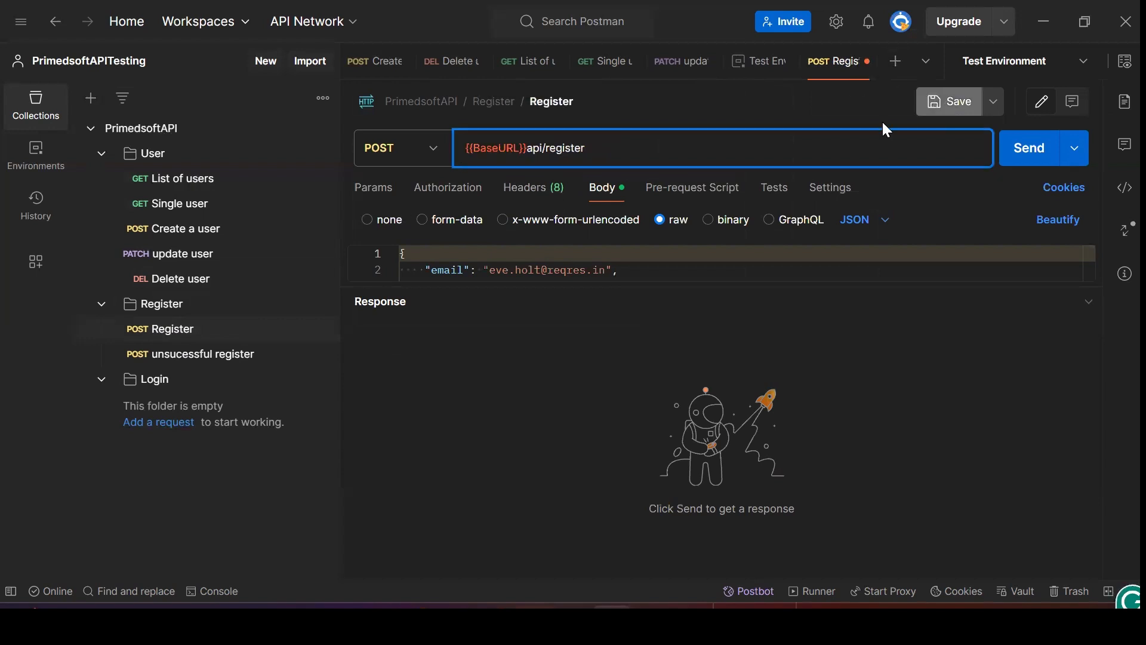
Switch unsucessful register to {{BaseURL}}, save, and send it, getting 400 Missing password
left_click(216, 356)
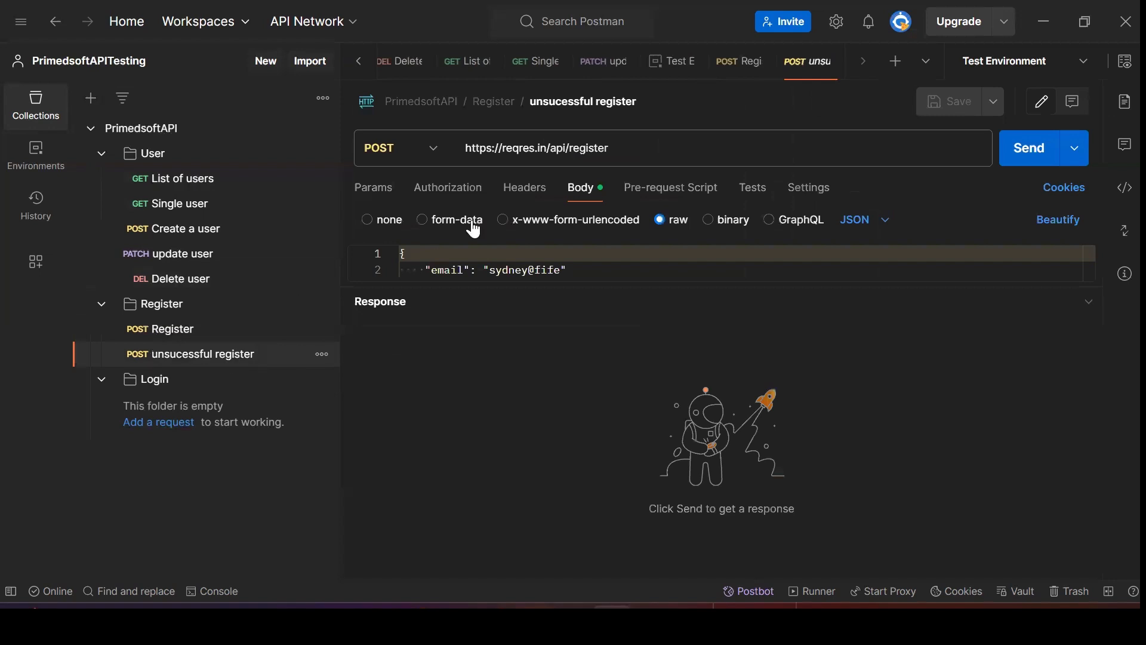
left_click_drag(550, 148, 456, 153)
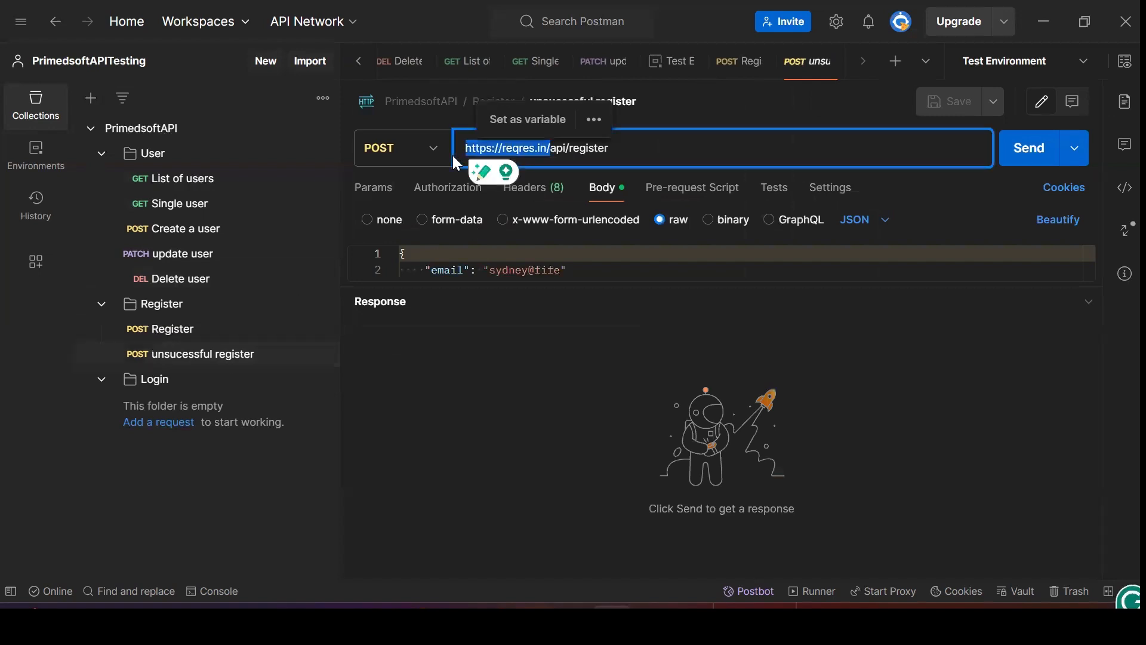
type("{{BaseURL}}")
left_click(949, 103)
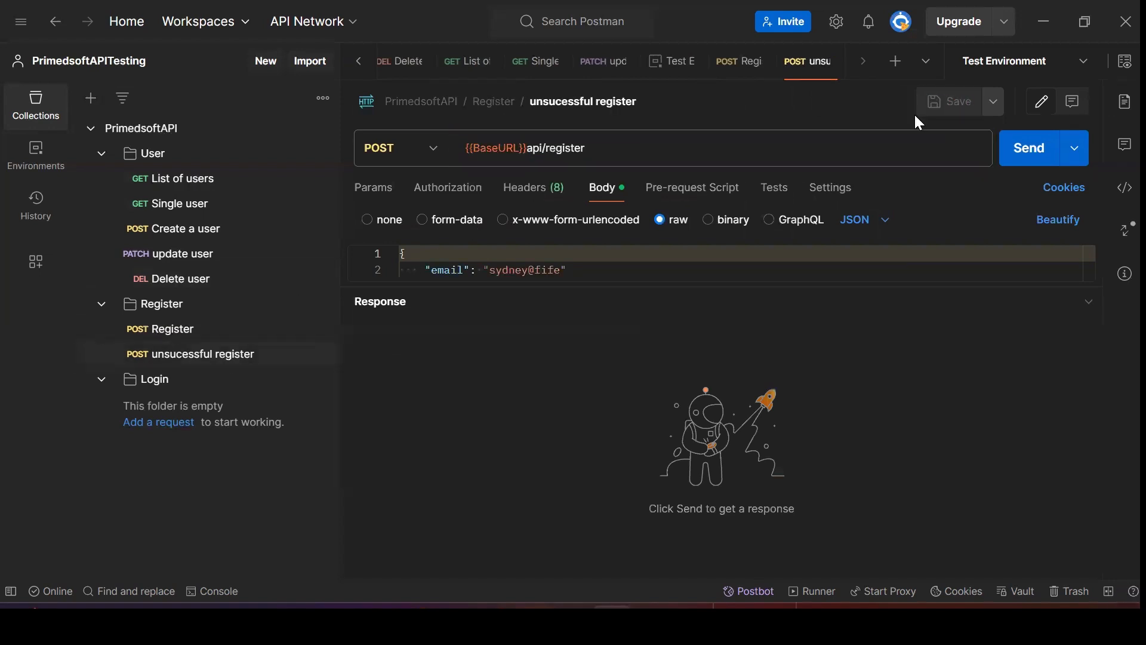
left_click(1024, 156)
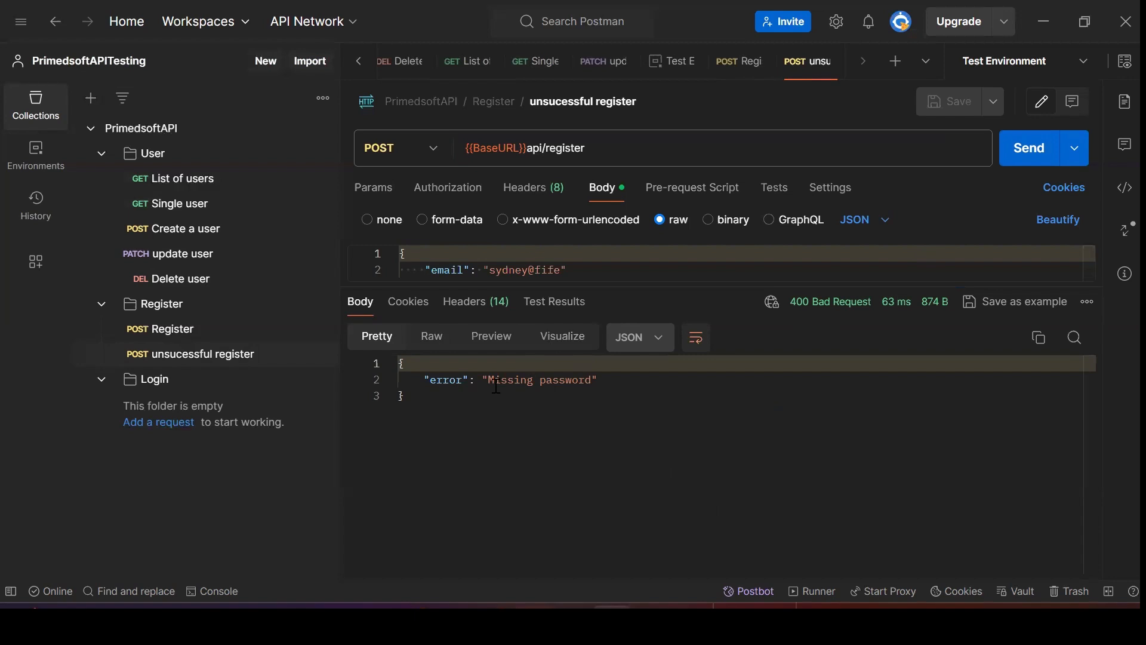
Review the updated user requests, then check BaseURL in Test Environment
left_click(196, 192)
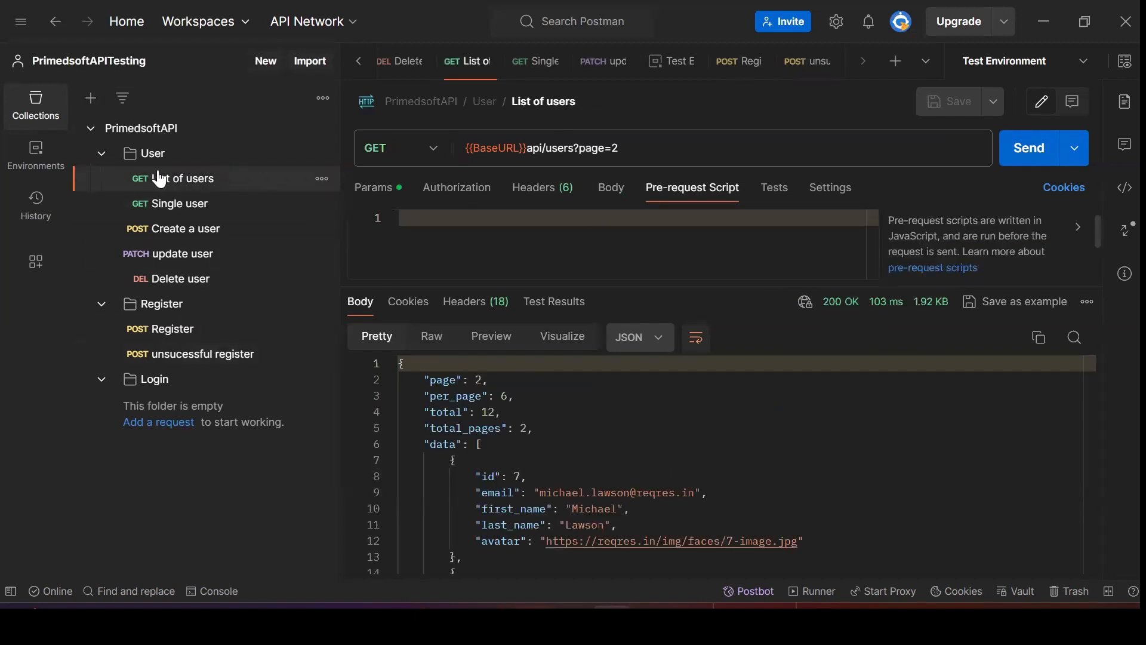
left_click(180, 206)
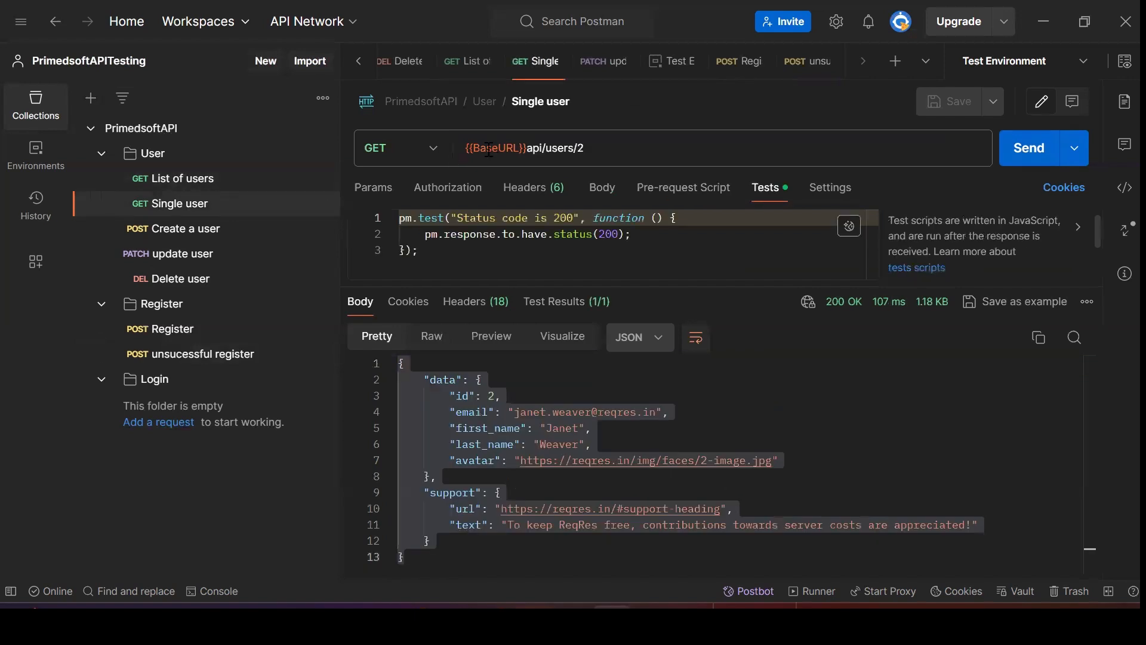
left_click(35, 154)
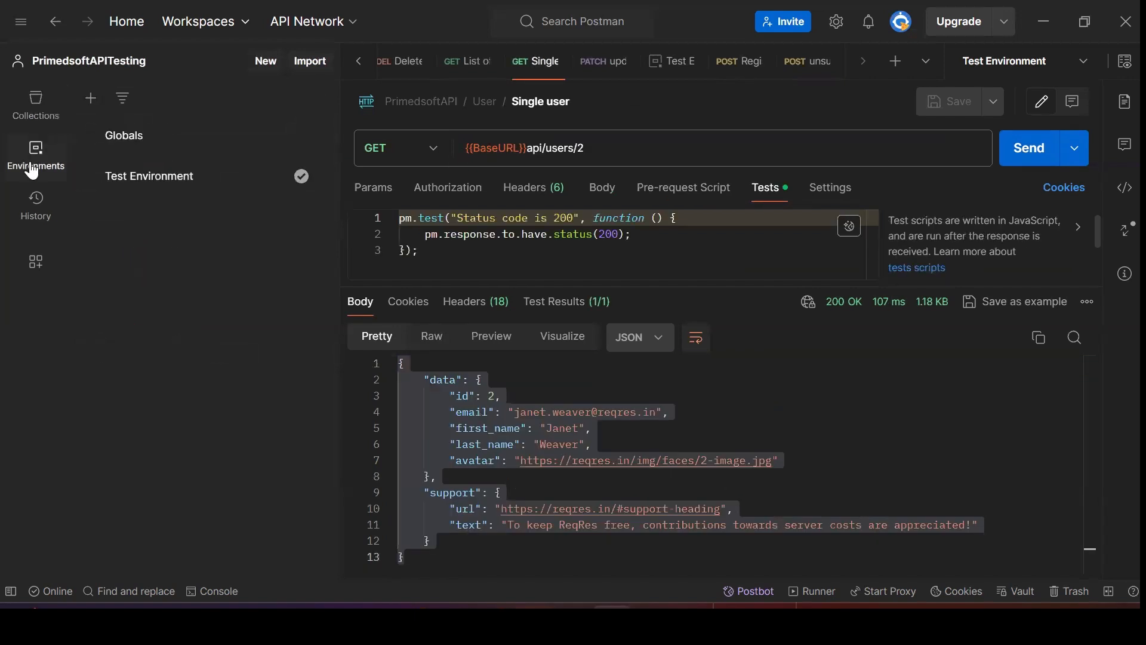
left_click(163, 177)
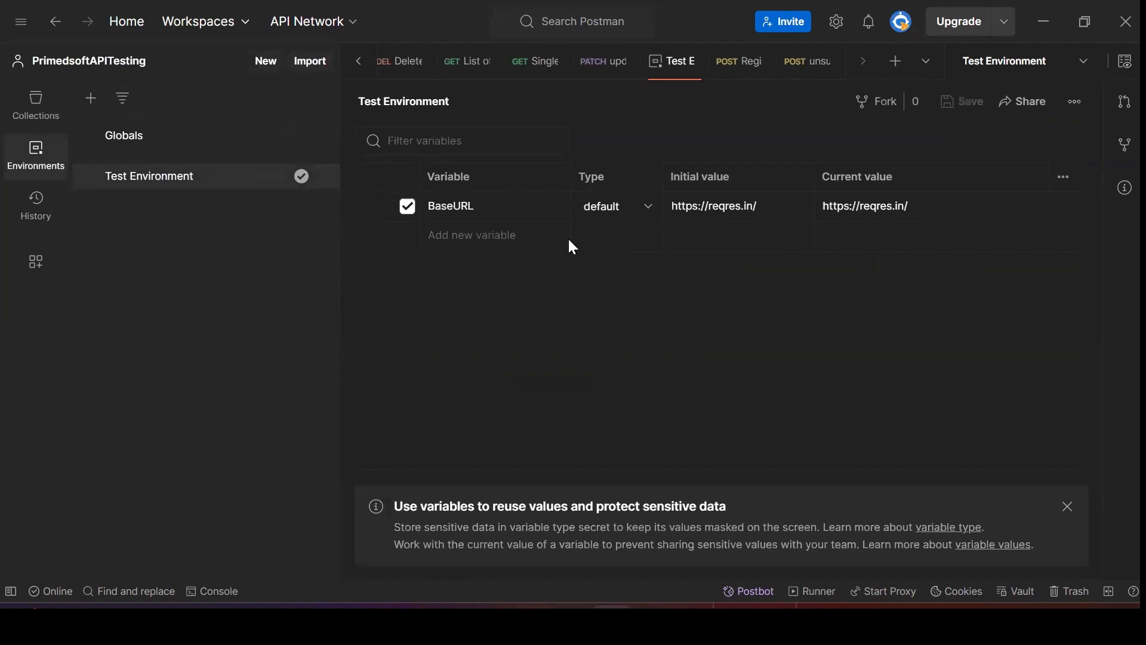
left_click(31, 113)
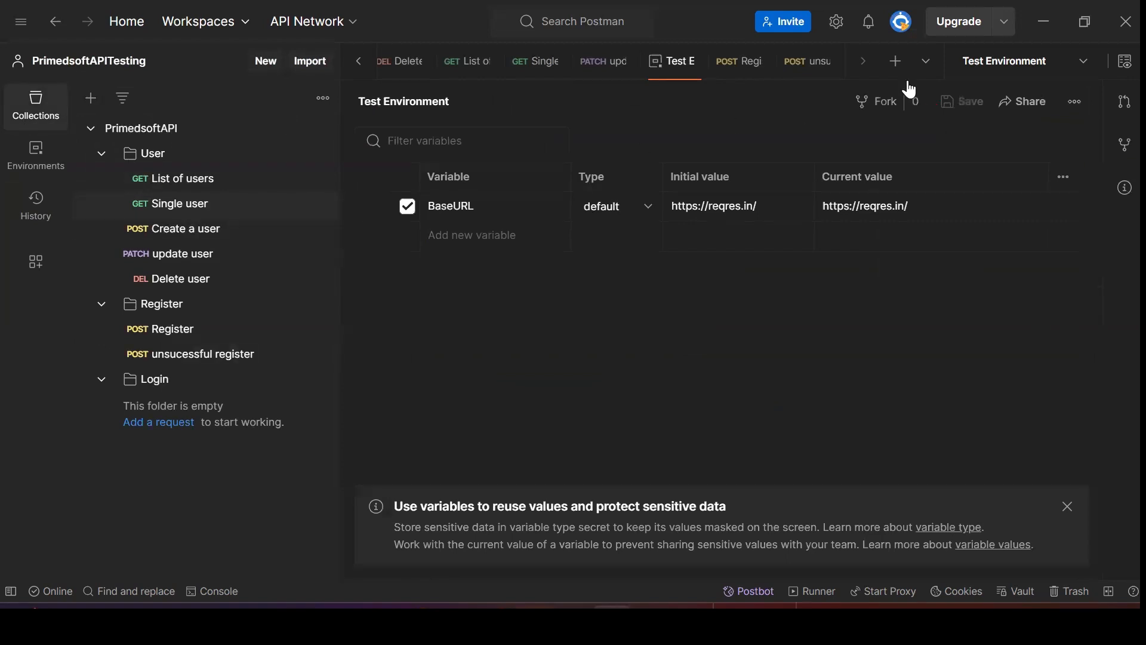
left_click(163, 189)
mouse_move(484, 147)
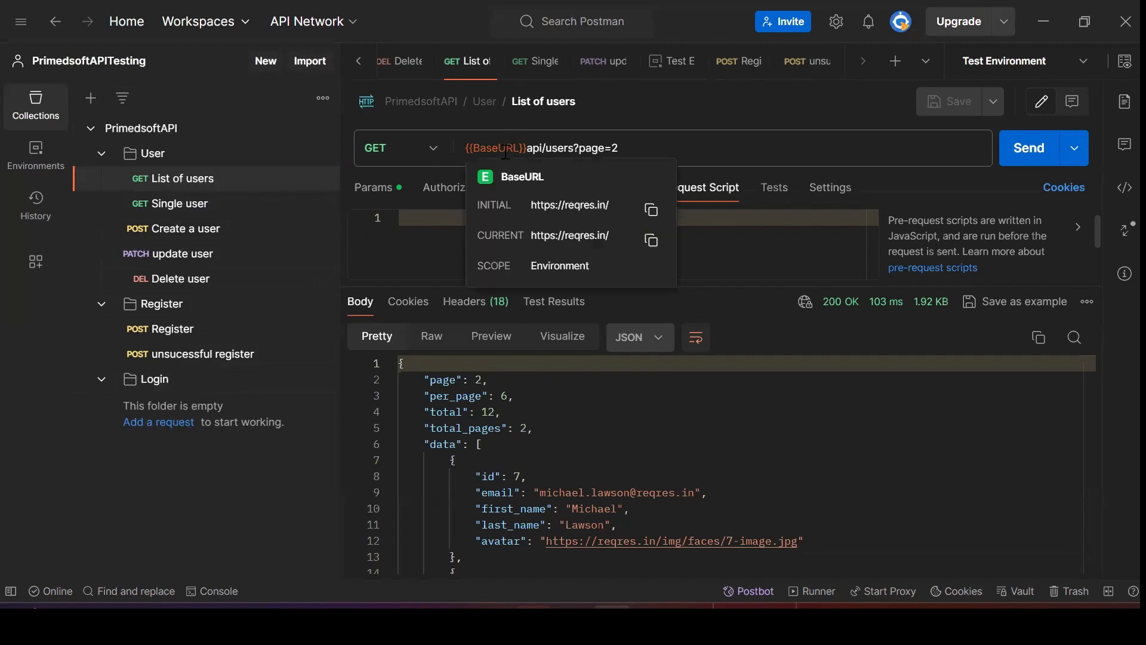
Review the Test Environment variables again, then return to the collection
left_click(38, 156)
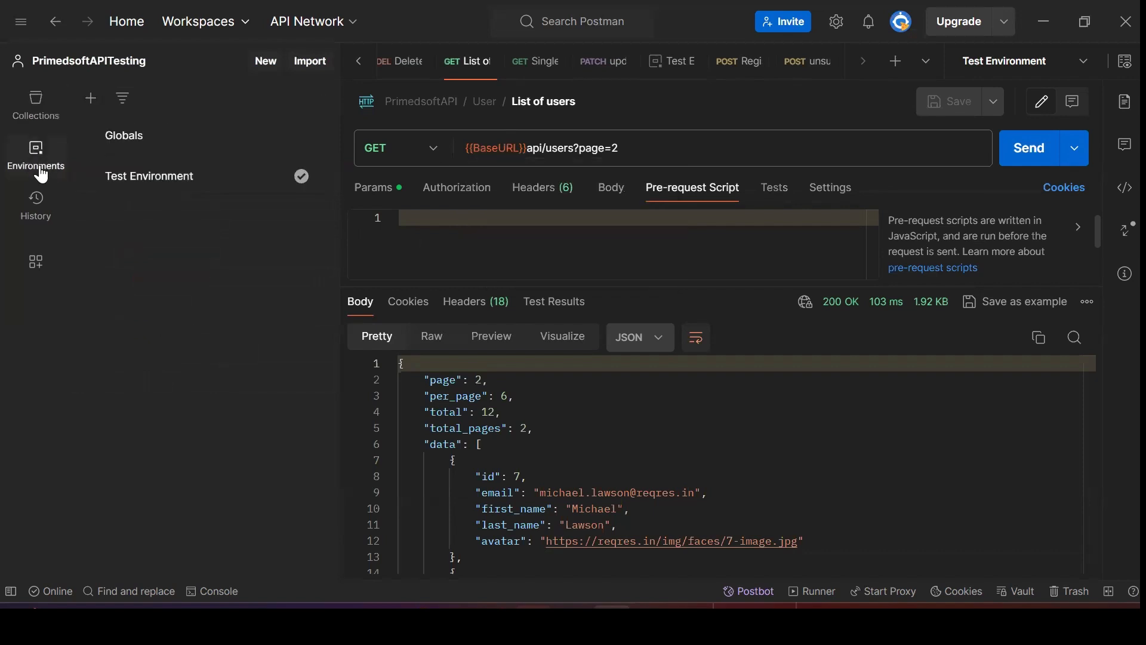
left_click(154, 189)
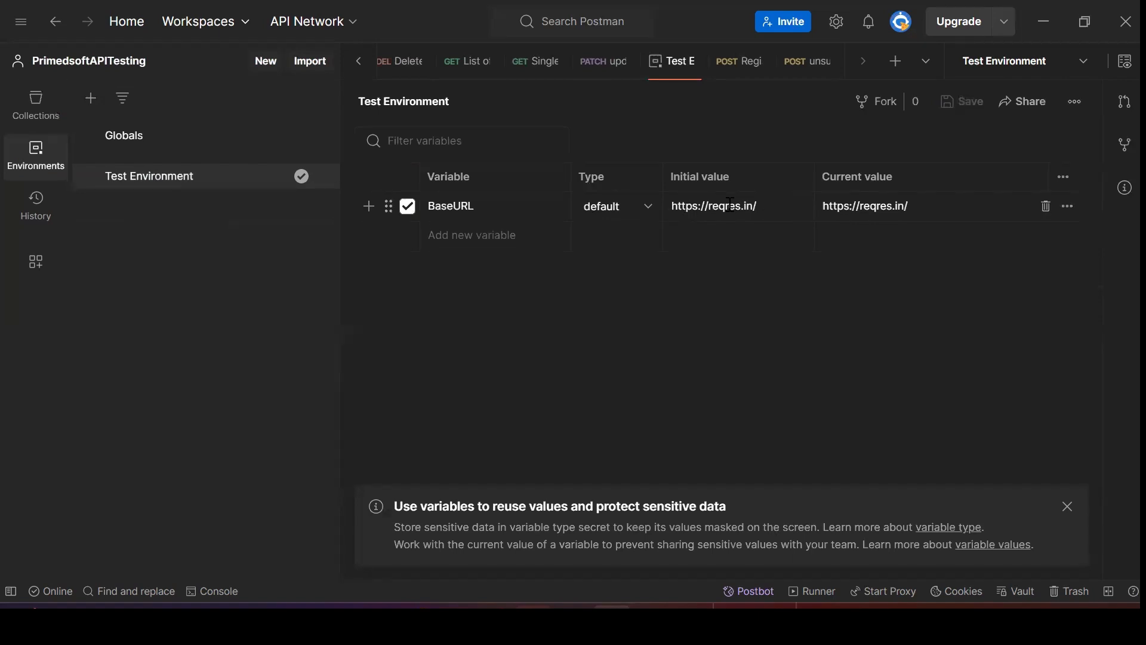
left_click(46, 114)
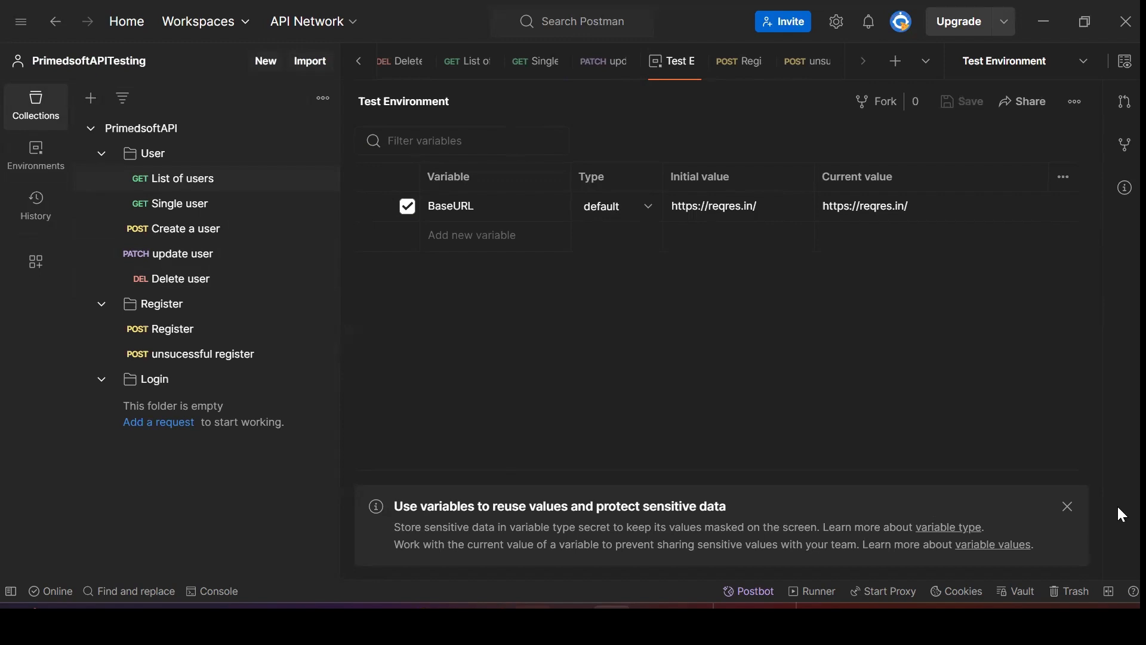
Open the Create a user request with Test Environment as the active environment
left_click(169, 210)
left_click(169, 233)
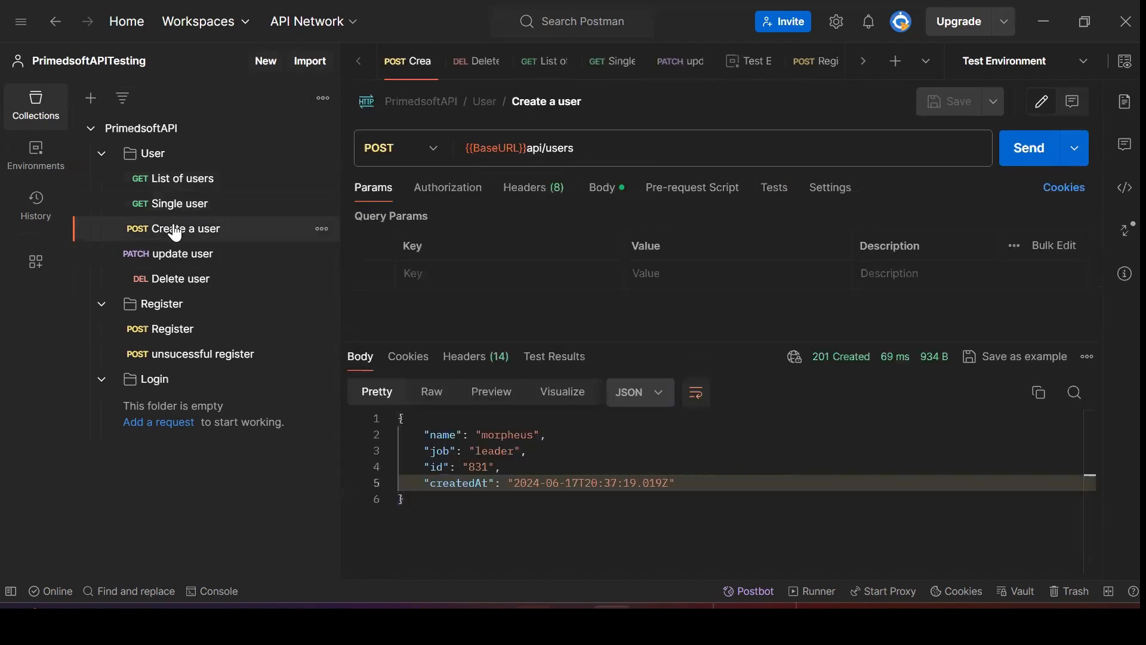
left_click(1085, 72)
left_click(1013, 135)
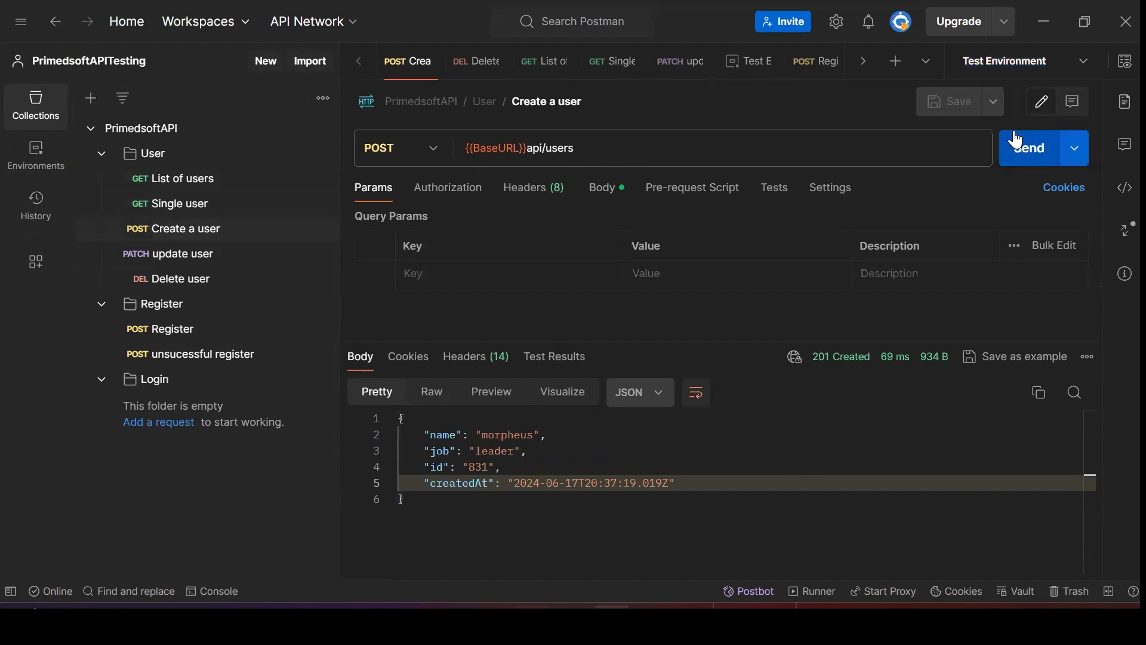